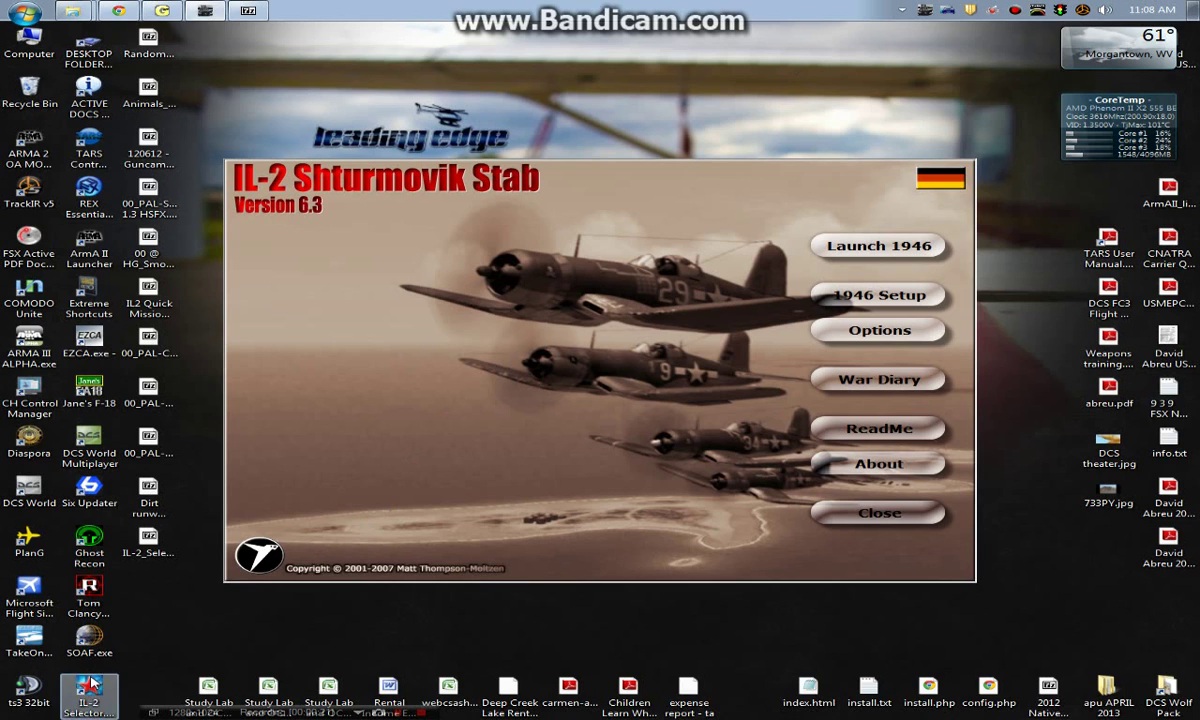
# Launch IL-2 Selector from the desktop and hide all desktop icons
pyautogui.doubleClick(88, 688)
pyautogui.rightClick(358, 90)
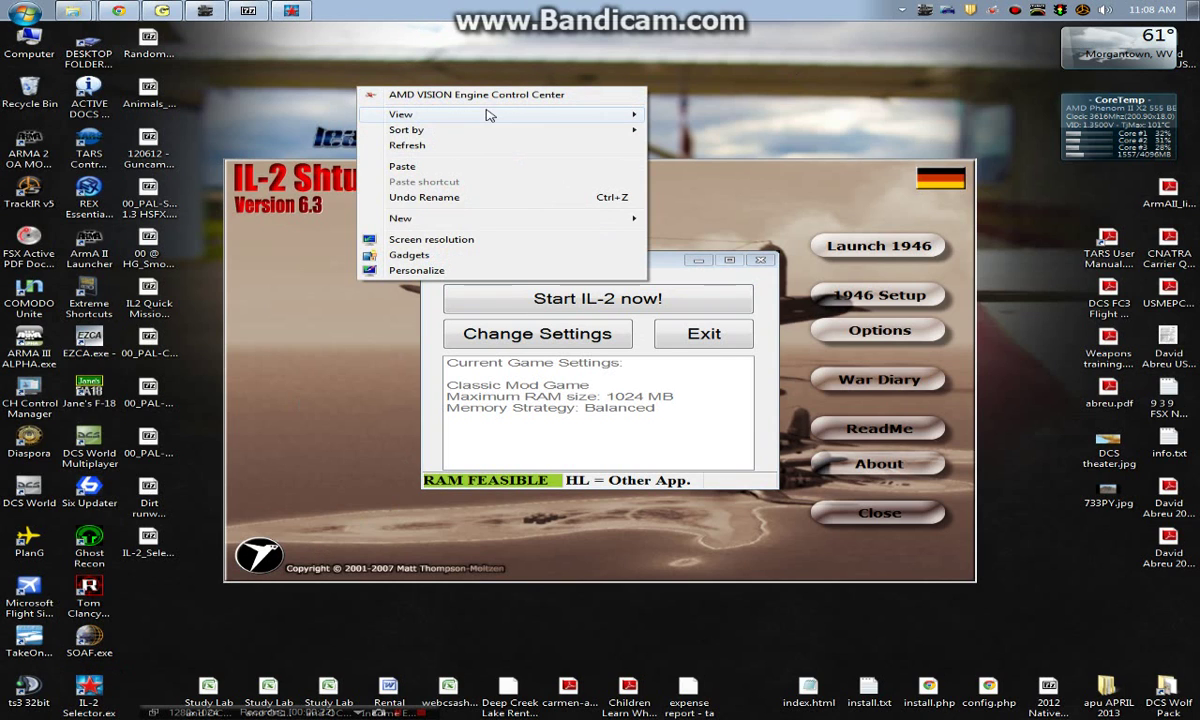
pyautogui.moveTo(402, 114)
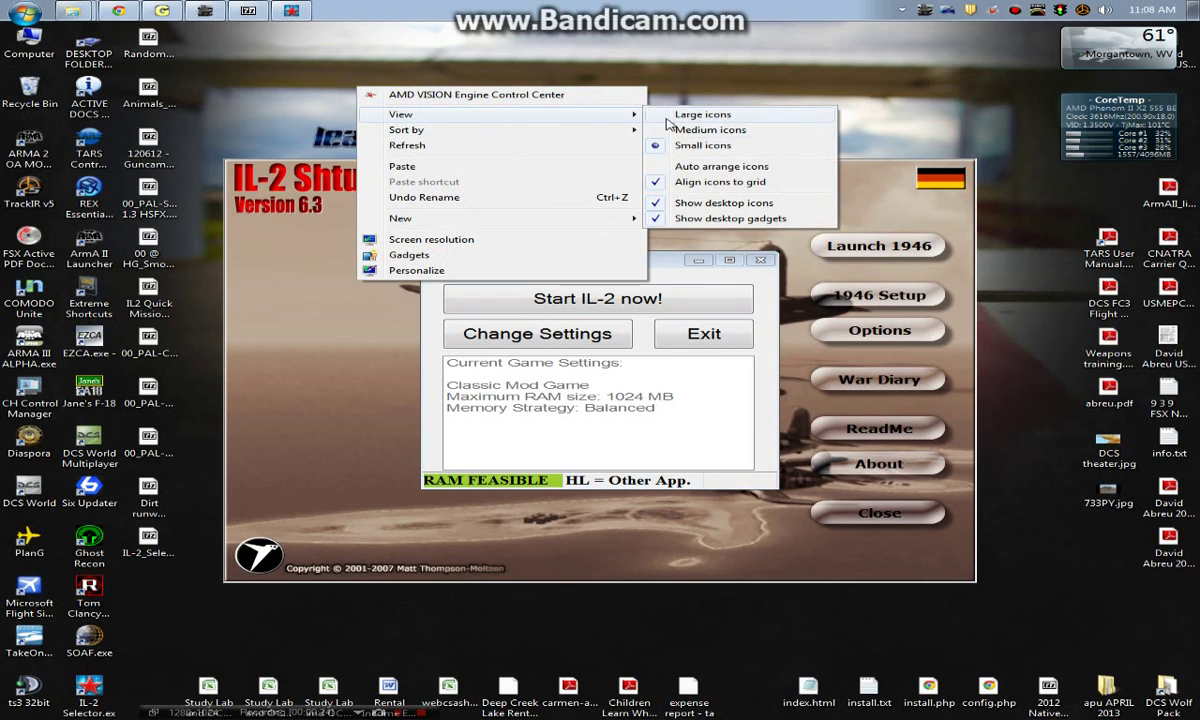
pyautogui.click(720, 190)
pyautogui.rightClick(677, 111)
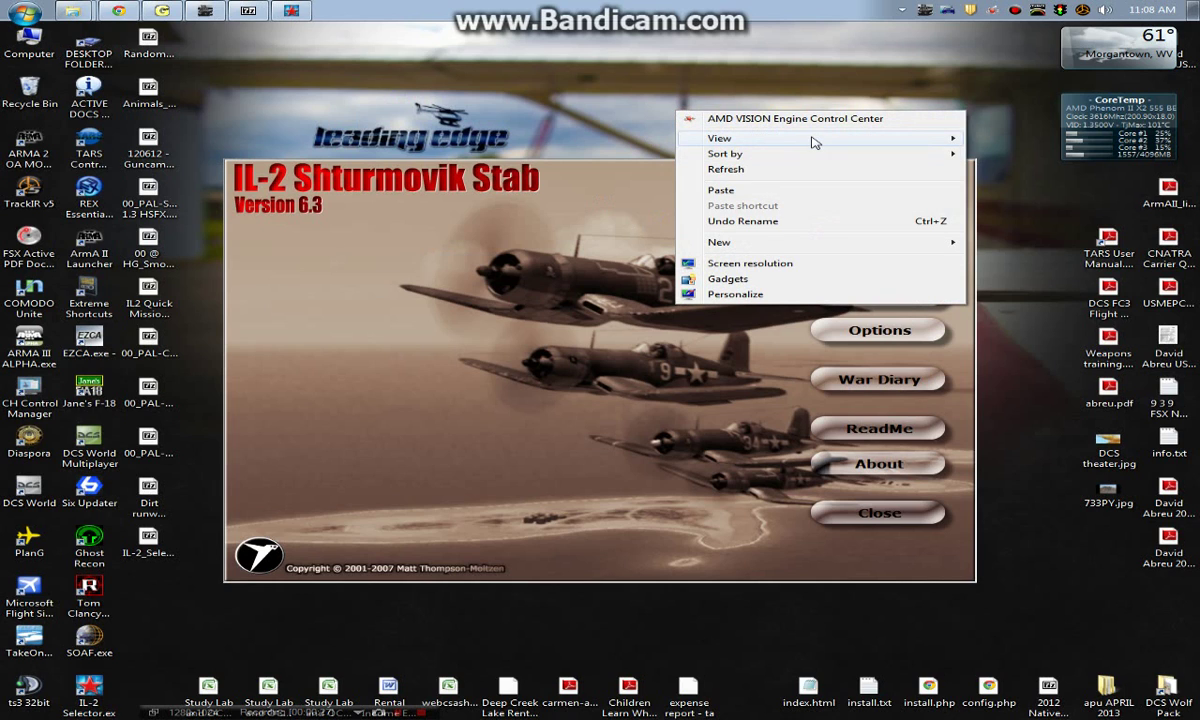
pyautogui.moveTo(952, 140)
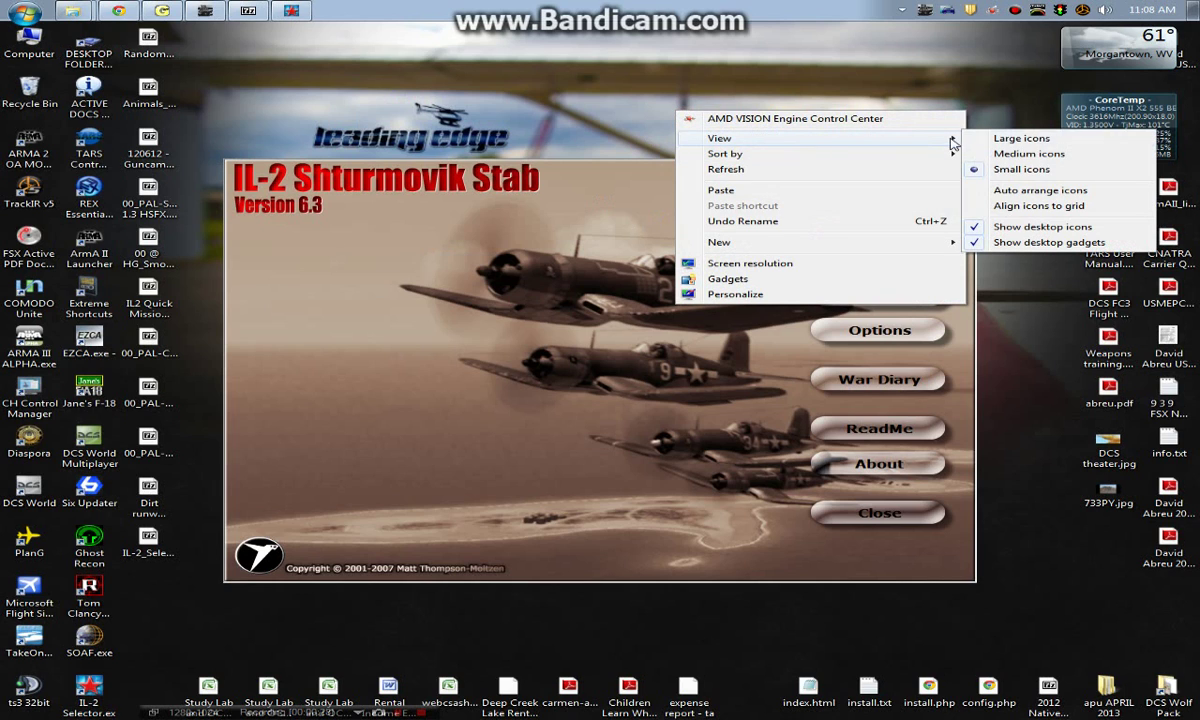
pyautogui.click(1060, 226)
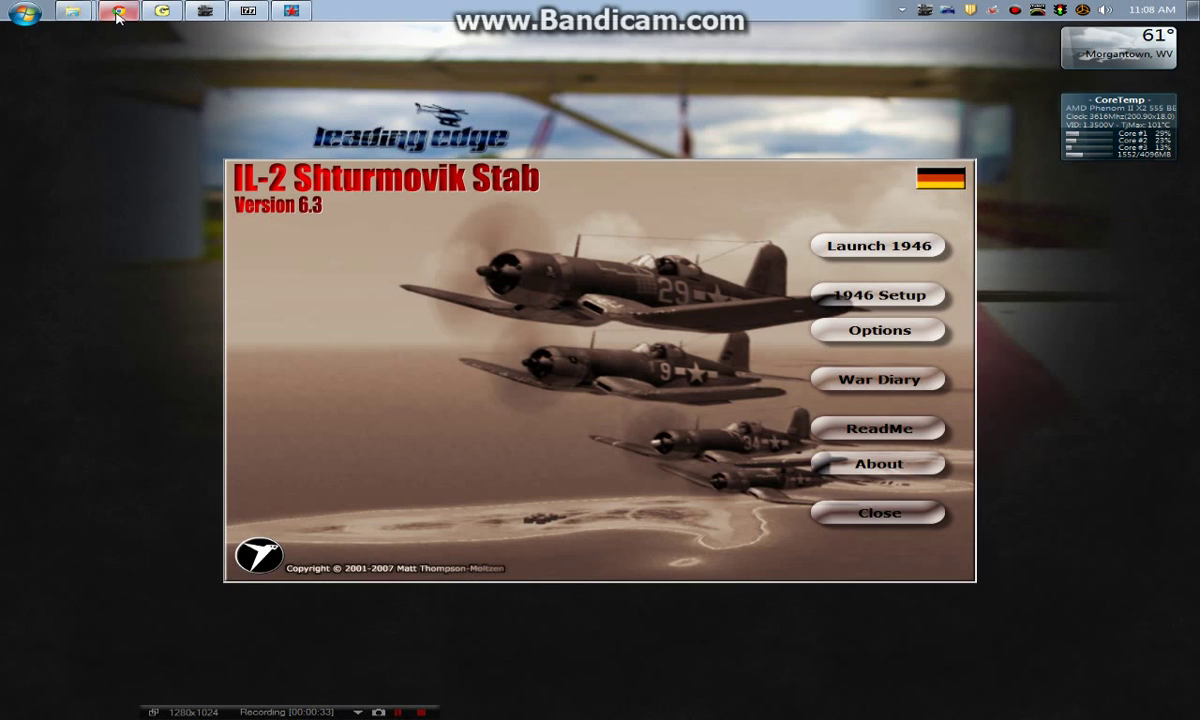
# Open DCS Wolfpack IL2 MODs.zip from D:\IL-2 Sturmovik 1946 and enter the archive's IL-2 Sturmovik 1946 folder
pyautogui.moveTo(72, 12)
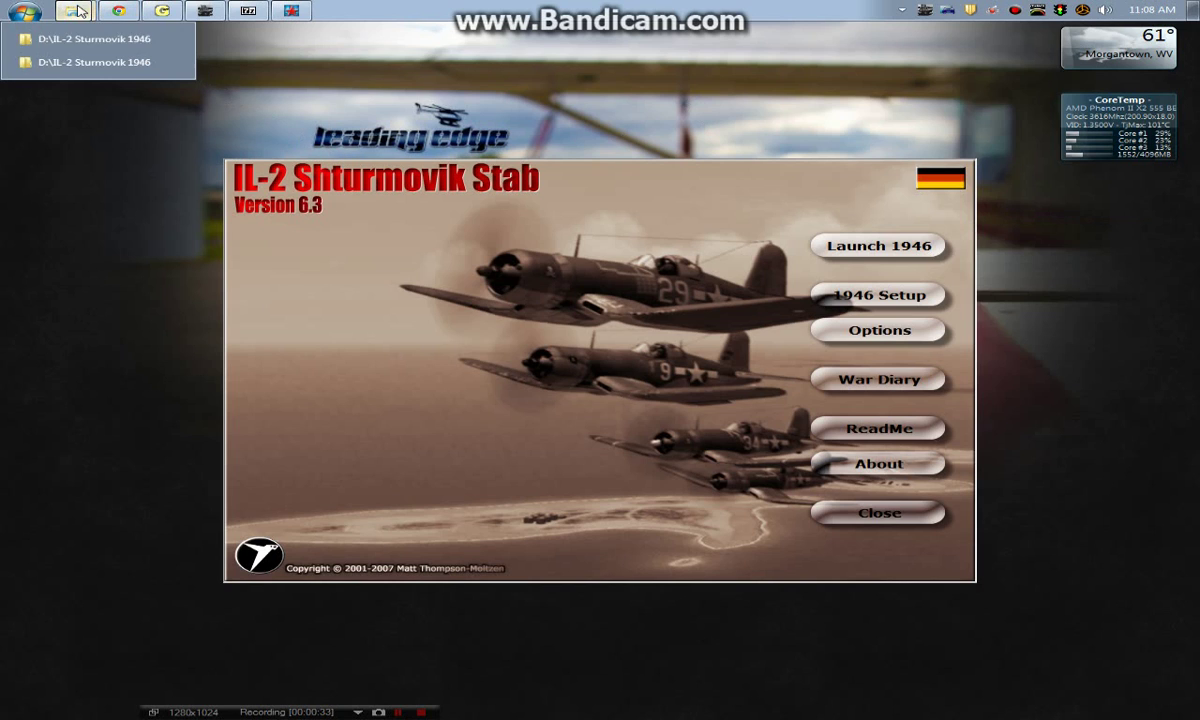
pyautogui.click(172, 39)
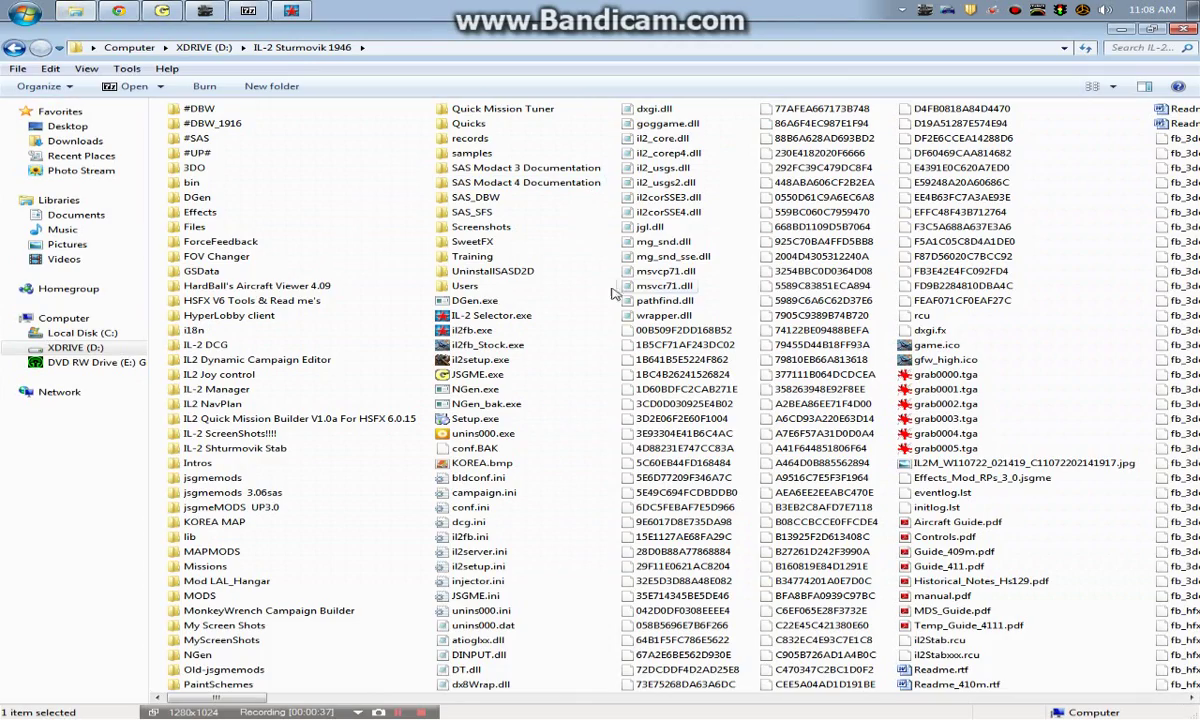
pyautogui.hscroll(3, 303, 135)
pyautogui.hscroll(3, 303, 135)
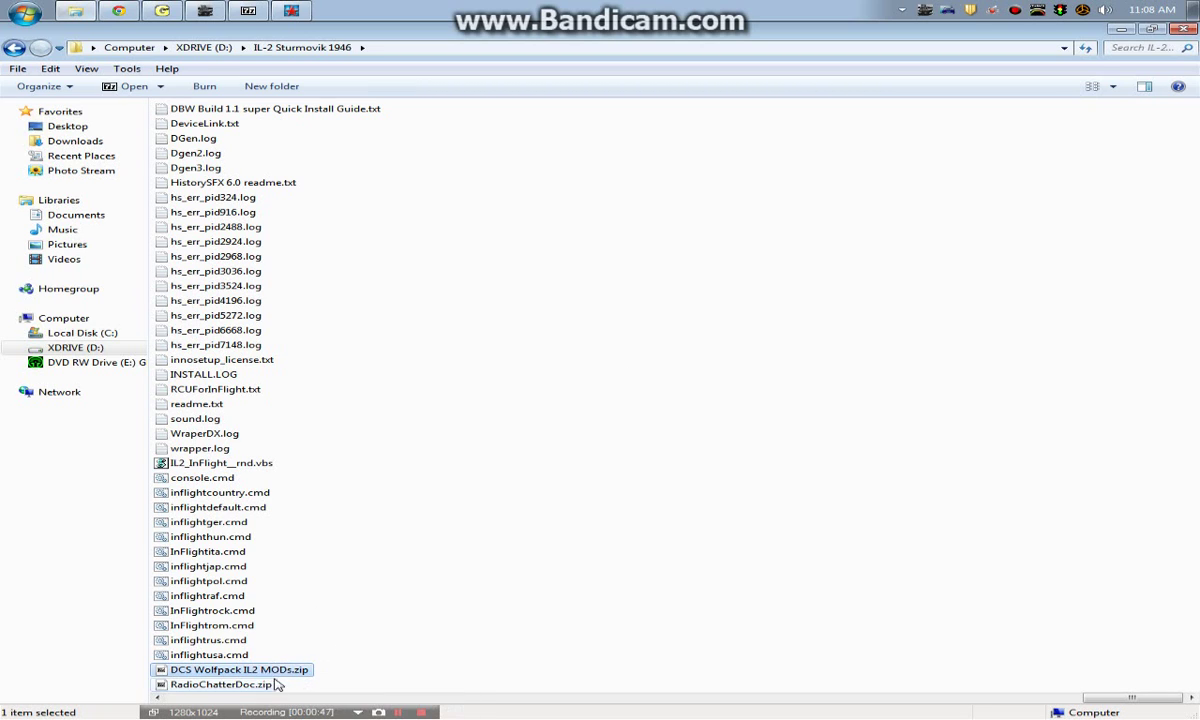
pyautogui.doubleClick(307, 672)
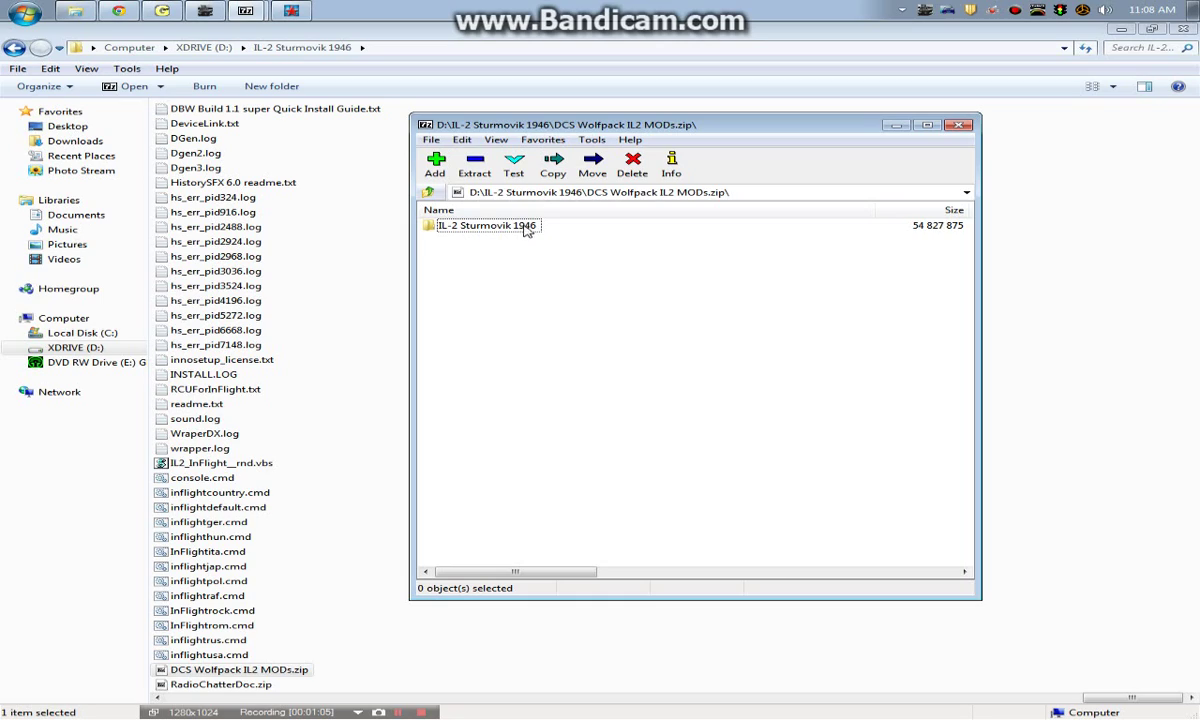
pyautogui.doubleClick(527, 228)
# Arrange the archive's IL-2 Sturmovik 1946 window over the beginning of the game folder's file list, keeping the game's folders in view
pyautogui.click(378, 295)
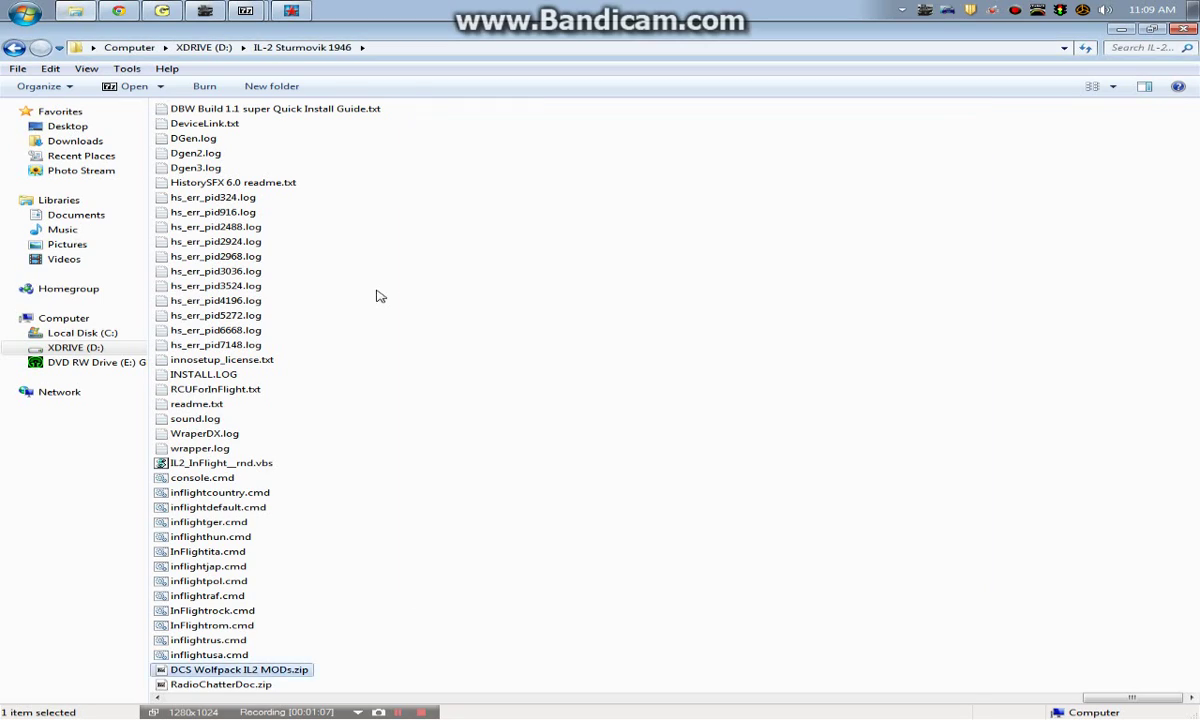
pyautogui.scroll(10, 378, 295)
pyautogui.moveTo(253, 12)
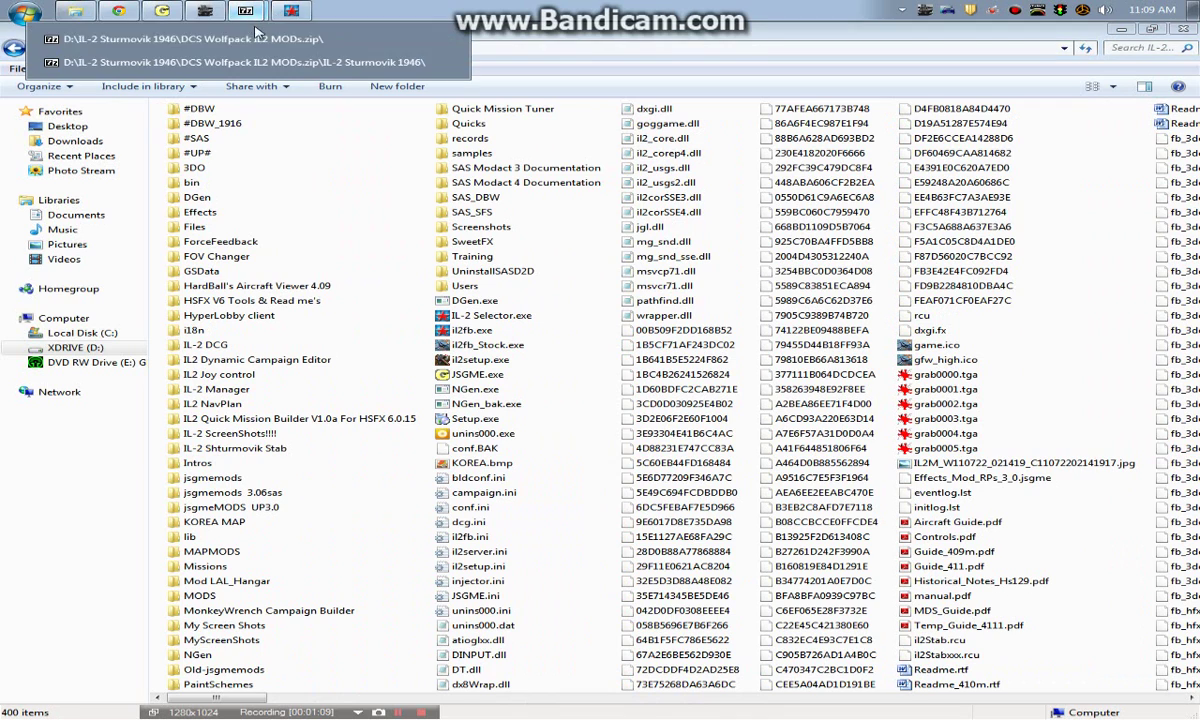
pyautogui.click(255, 60)
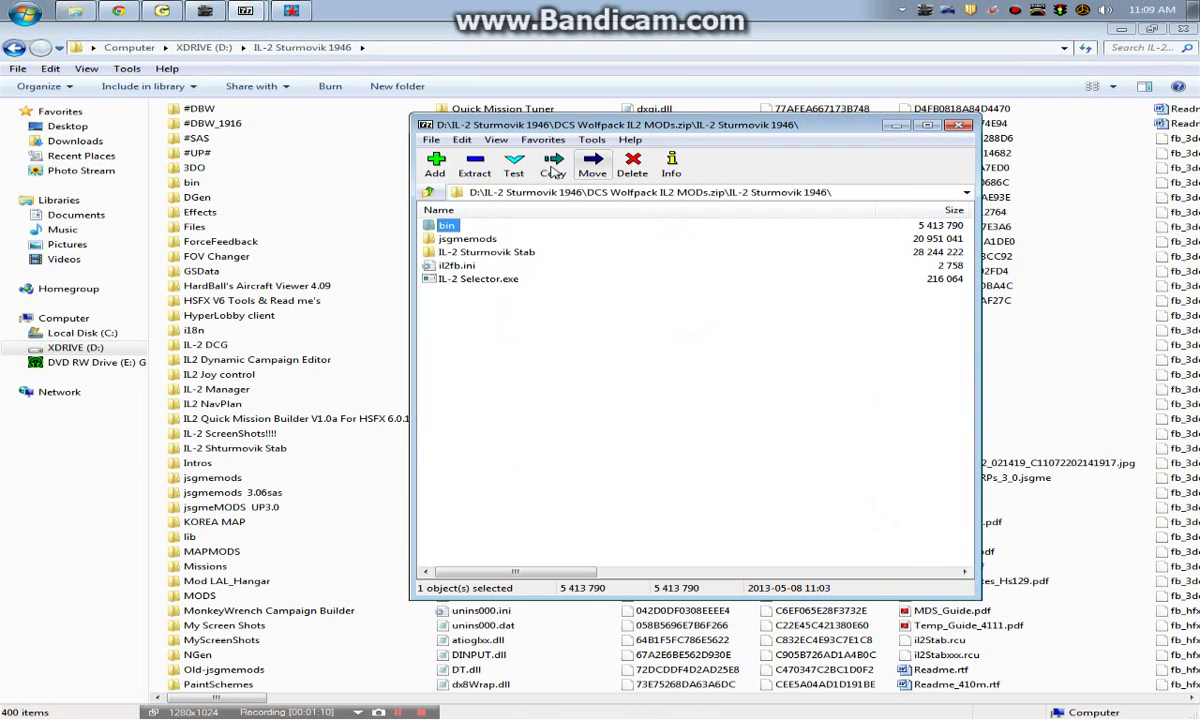
pyautogui.moveTo(638, 124); pyautogui.dragTo(731, 115)
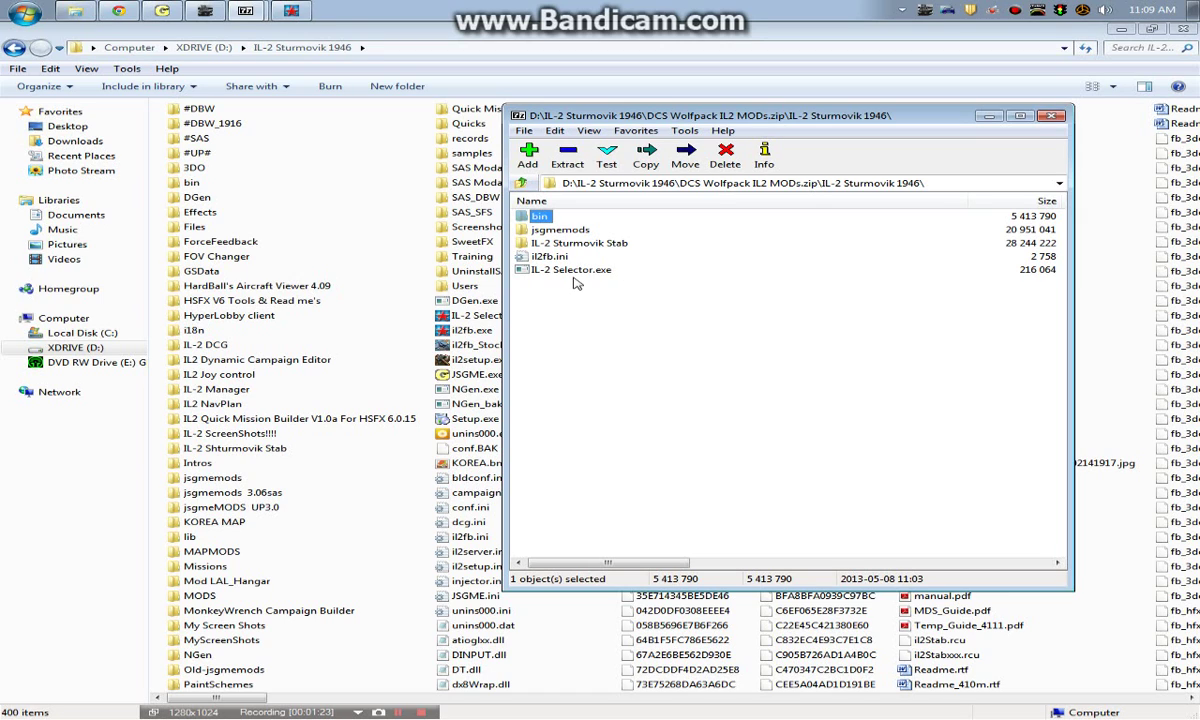
# Select all items in the archive's IL-2 Sturmovik 1946 folder and clear the selection
pyautogui.click(546, 257)
pyautogui.keyDown('shift'); pyautogui.click(552, 270); pyautogui.keyUp('shift')
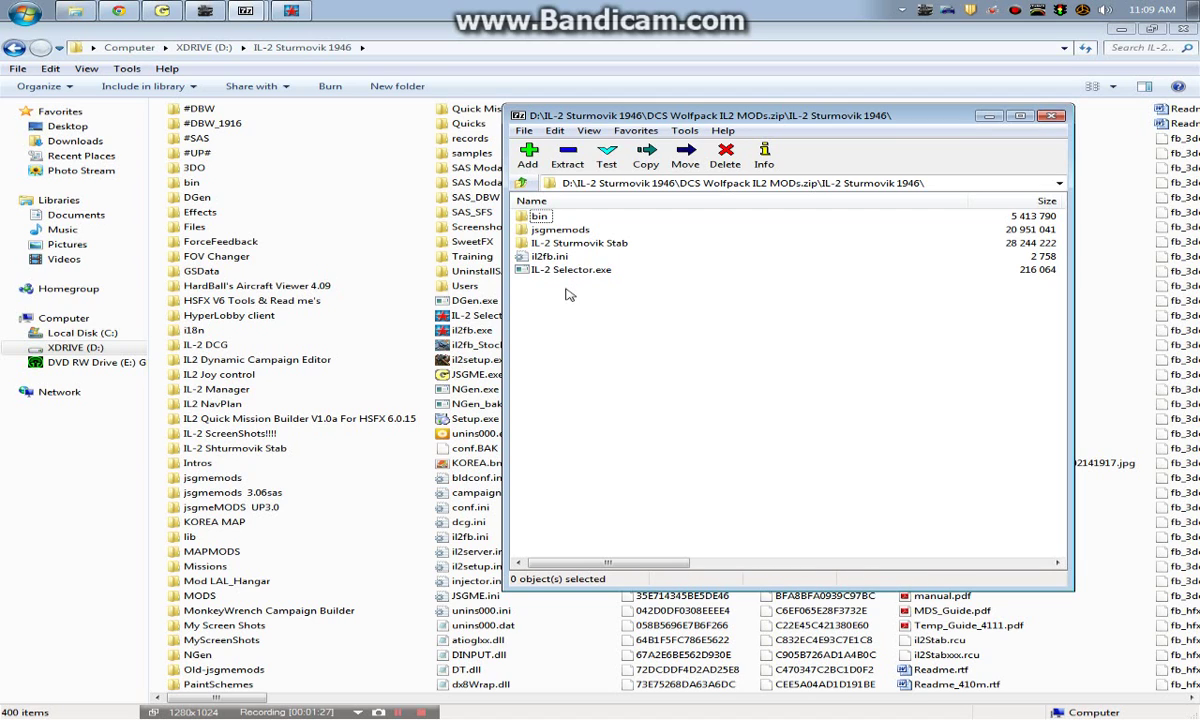
pyautogui.hotkey('ctrl', 'a')
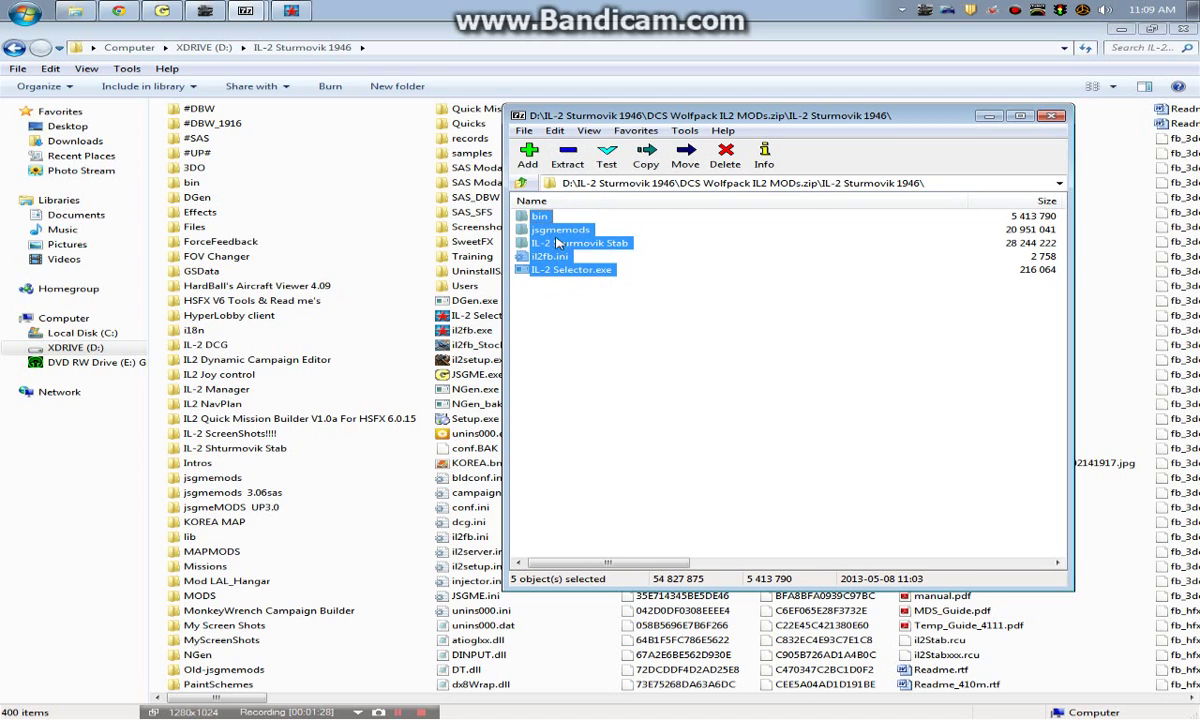
pyautogui.click(630, 334)
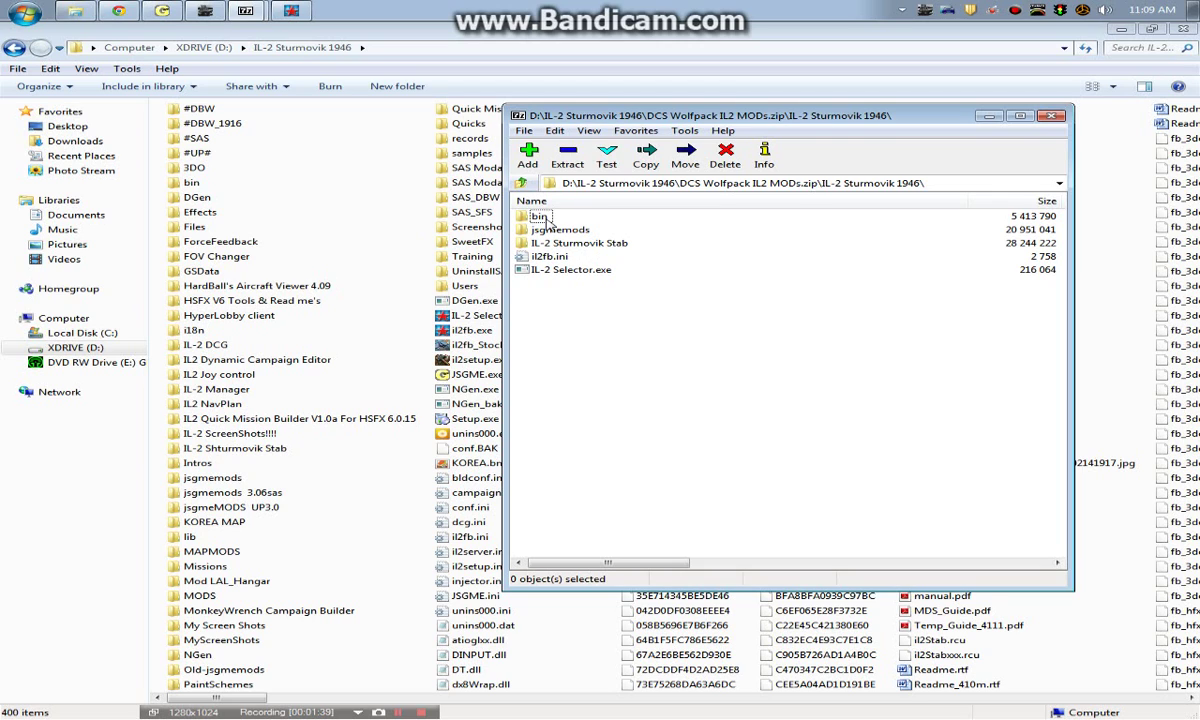
# Select il2fb.ini and IL-2 Selector.exe in the archive's IL-2 Sturmovik 1946 folder
pyautogui.click(540, 216)
pyautogui.keyDown('ctrl'); pyautogui.click(545, 257); pyautogui.keyUp('ctrl')
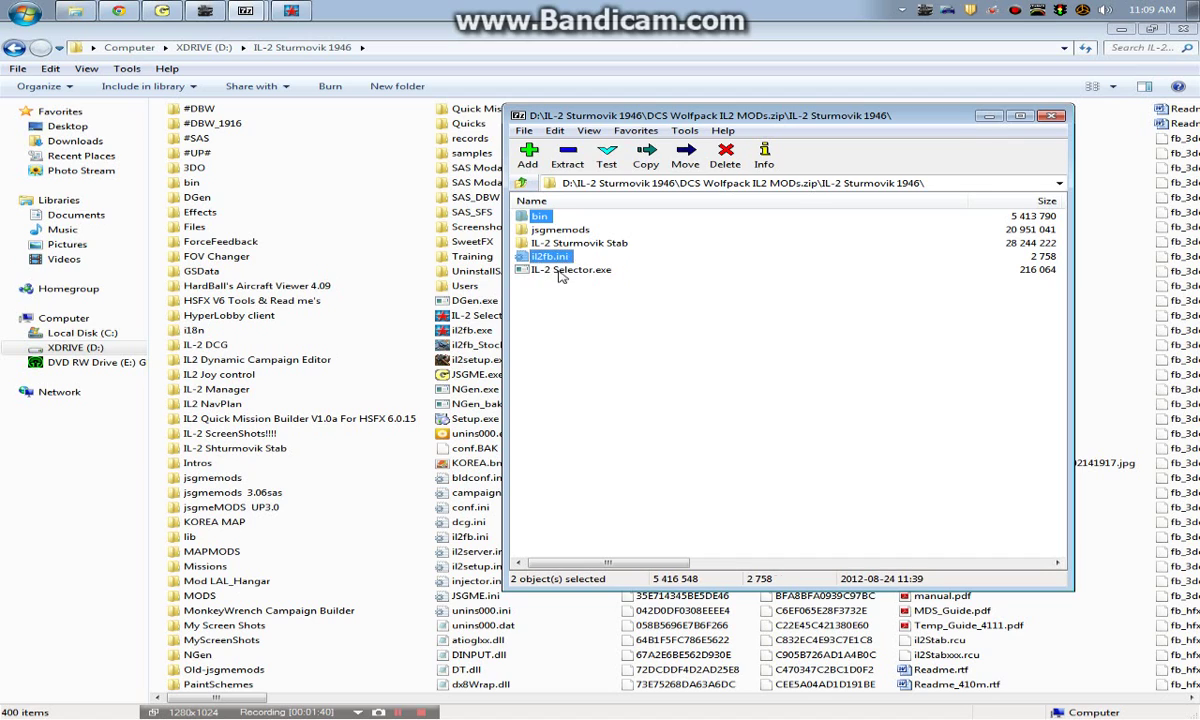
pyautogui.keyDown('ctrl'); pyautogui.click(560, 270); pyautogui.keyUp('ctrl')
pyautogui.click(645, 305)
pyautogui.click(560, 270)
pyautogui.keyDown('ctrl'); pyautogui.click(550, 257); pyautogui.keyUp('ctrl')
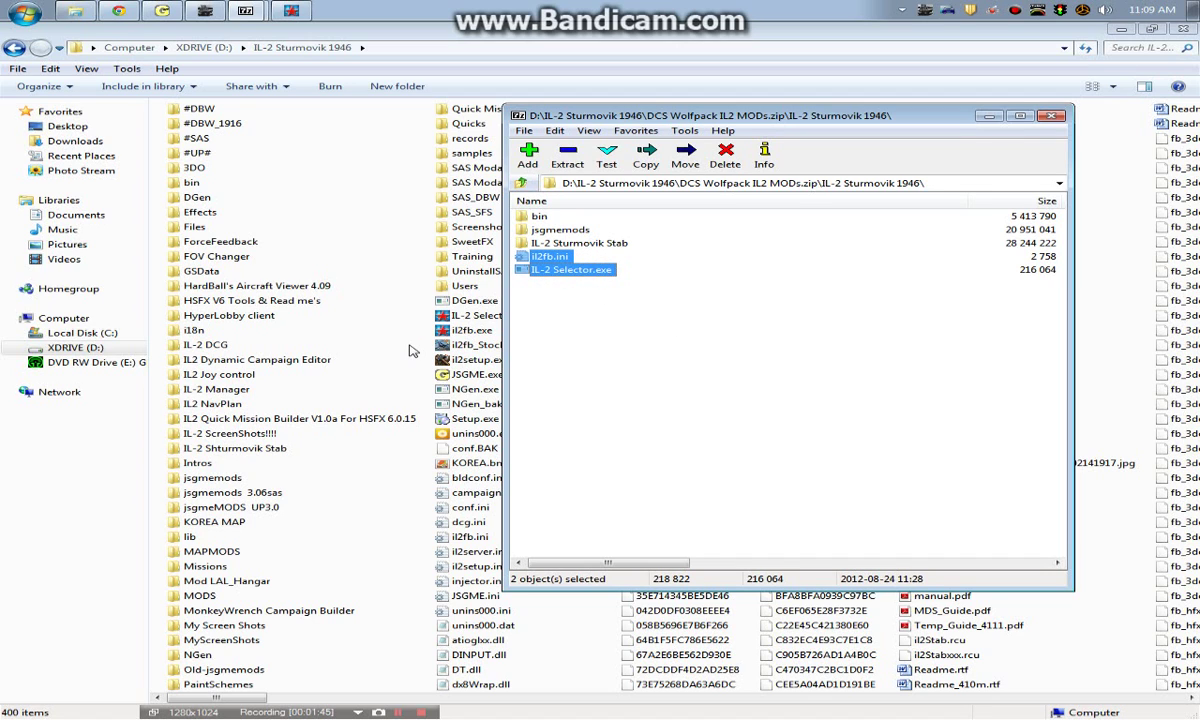
# Run IL-2 Selector.exe from the game folder, view its game settings, and close it
pyautogui.moveTo(610, 115); pyautogui.dragTo(703, 110)
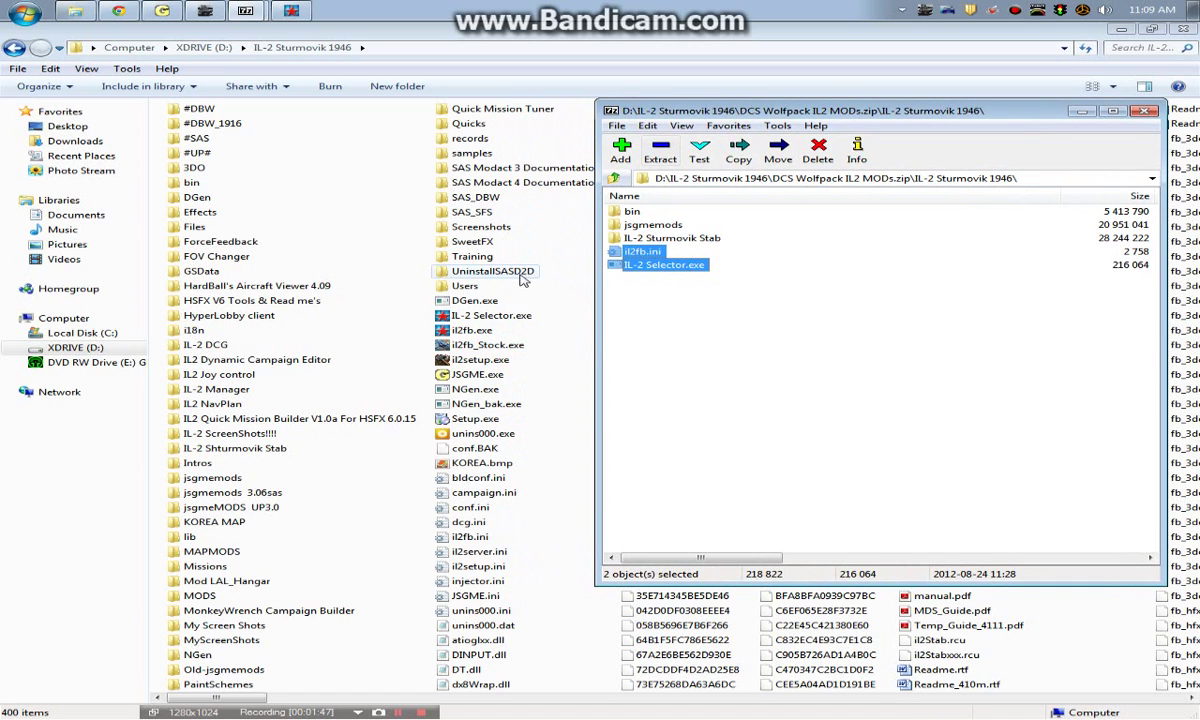
pyautogui.click(508, 318)
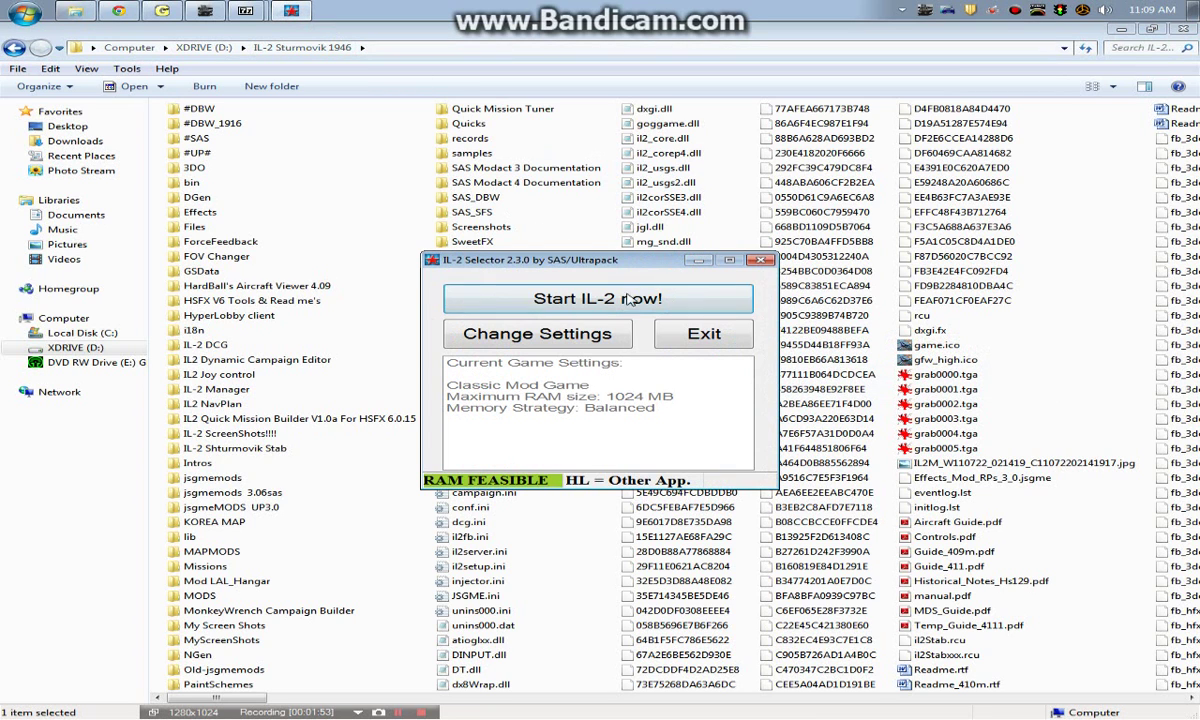
pyautogui.moveTo(553, 247); pyautogui.dragTo(590, 125)
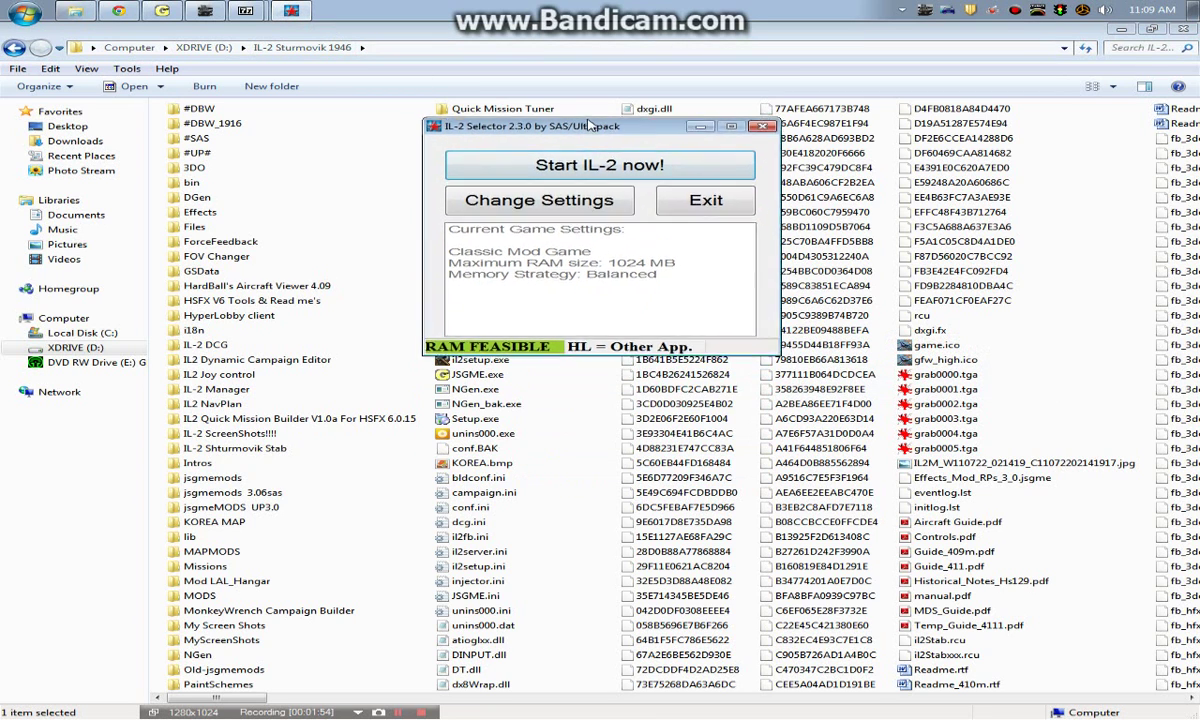
pyautogui.click(539, 200)
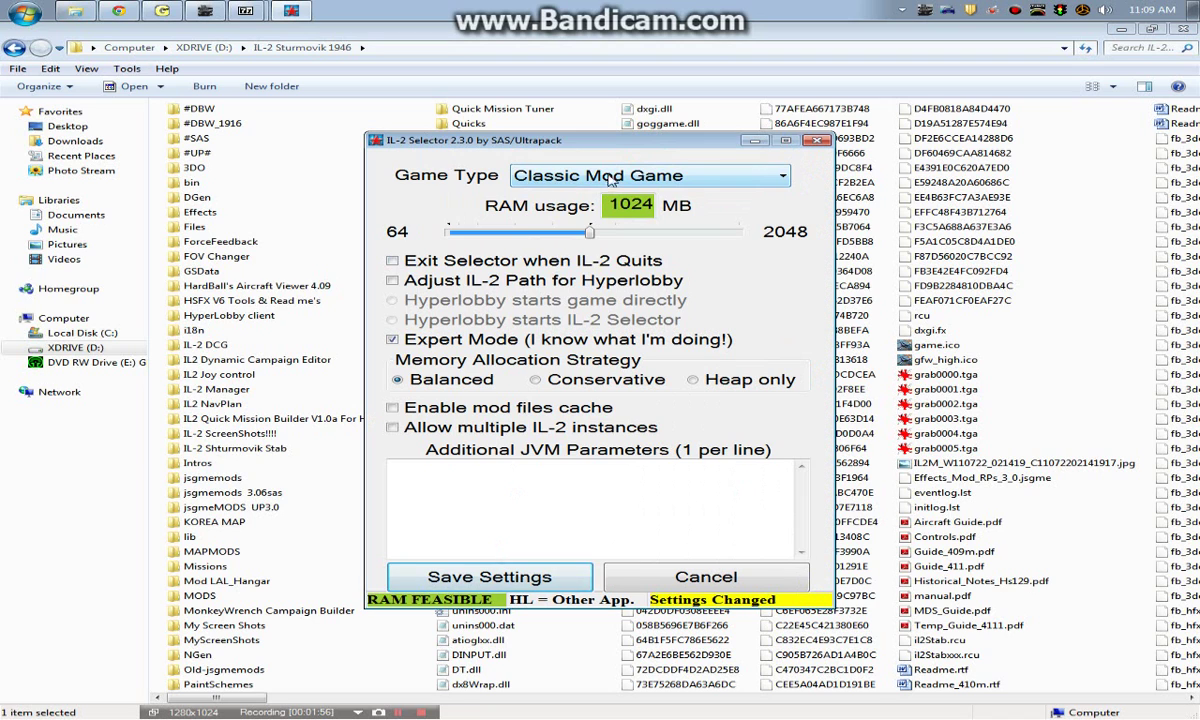
pyautogui.click(757, 140)
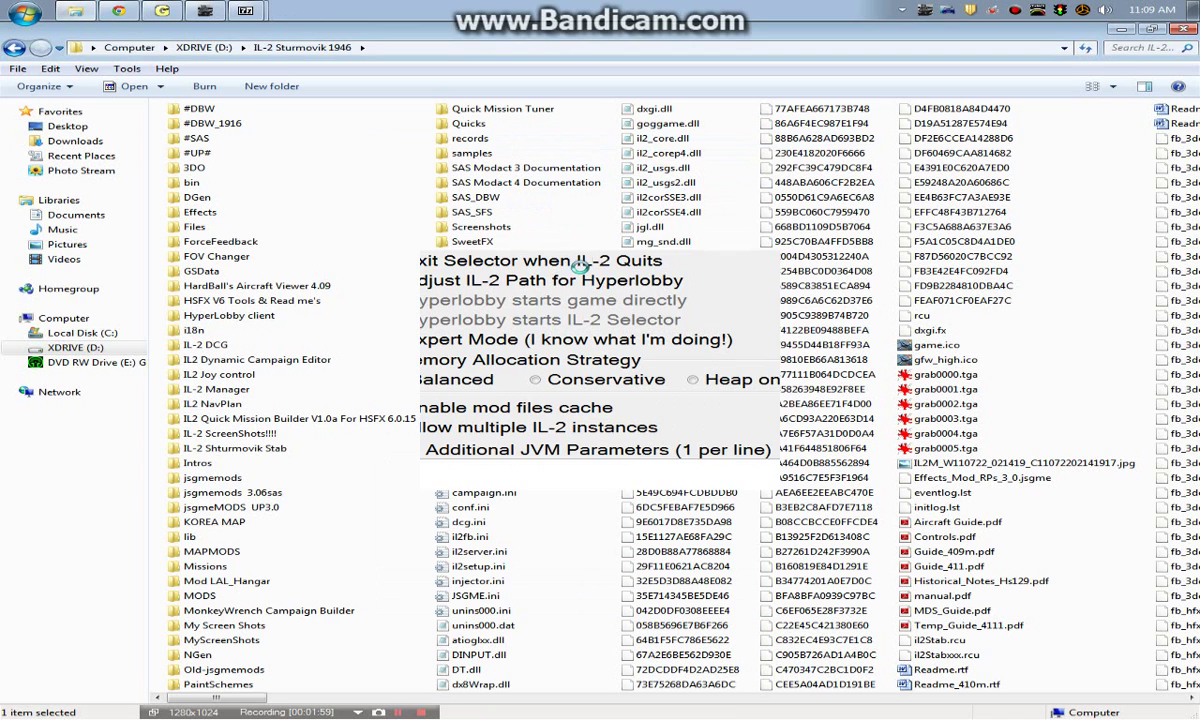
pyautogui.click(710, 255)
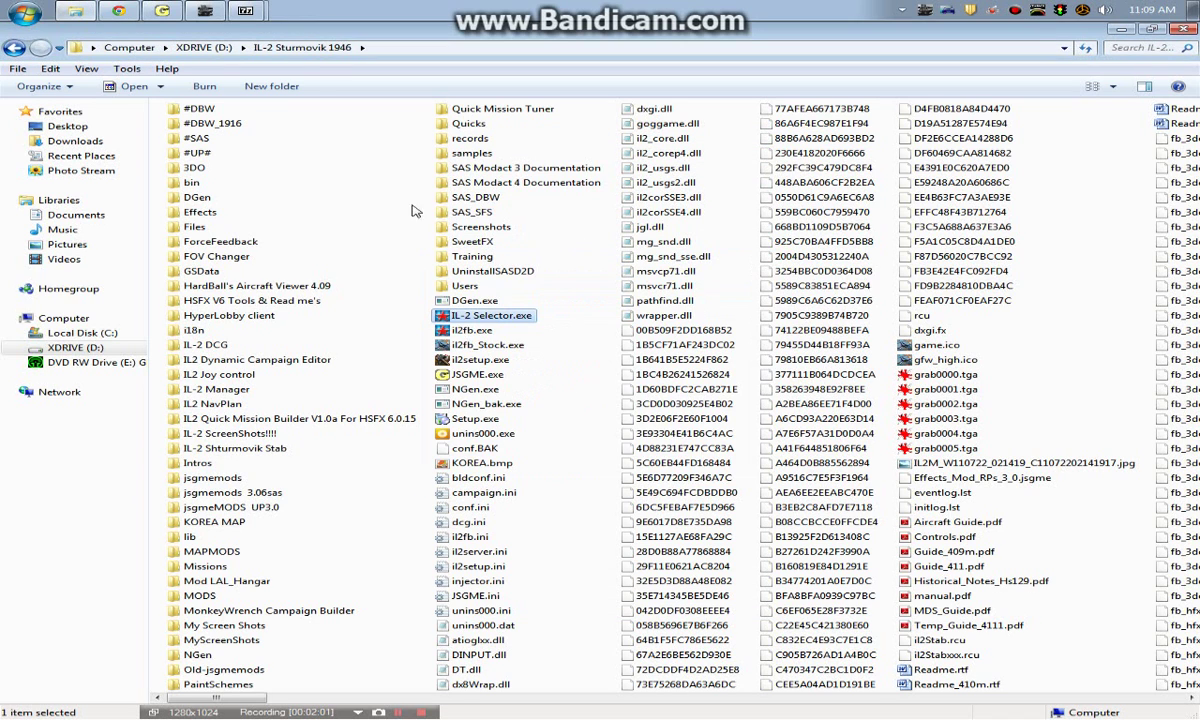
# Bring back the archive window and open the bin folder inside it
pyautogui.click(245, 11)
pyautogui.click(305, 56)
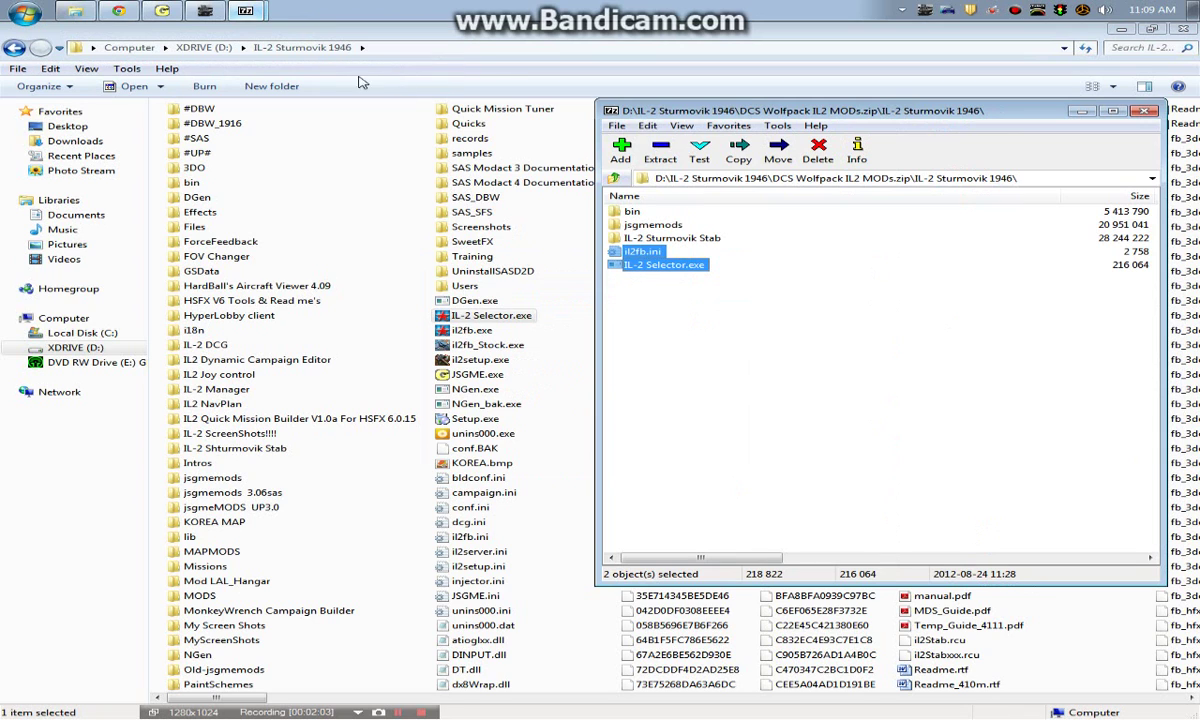
pyautogui.moveTo(670, 110); pyautogui.dragTo(572, 110)
pyautogui.click(545, 210)
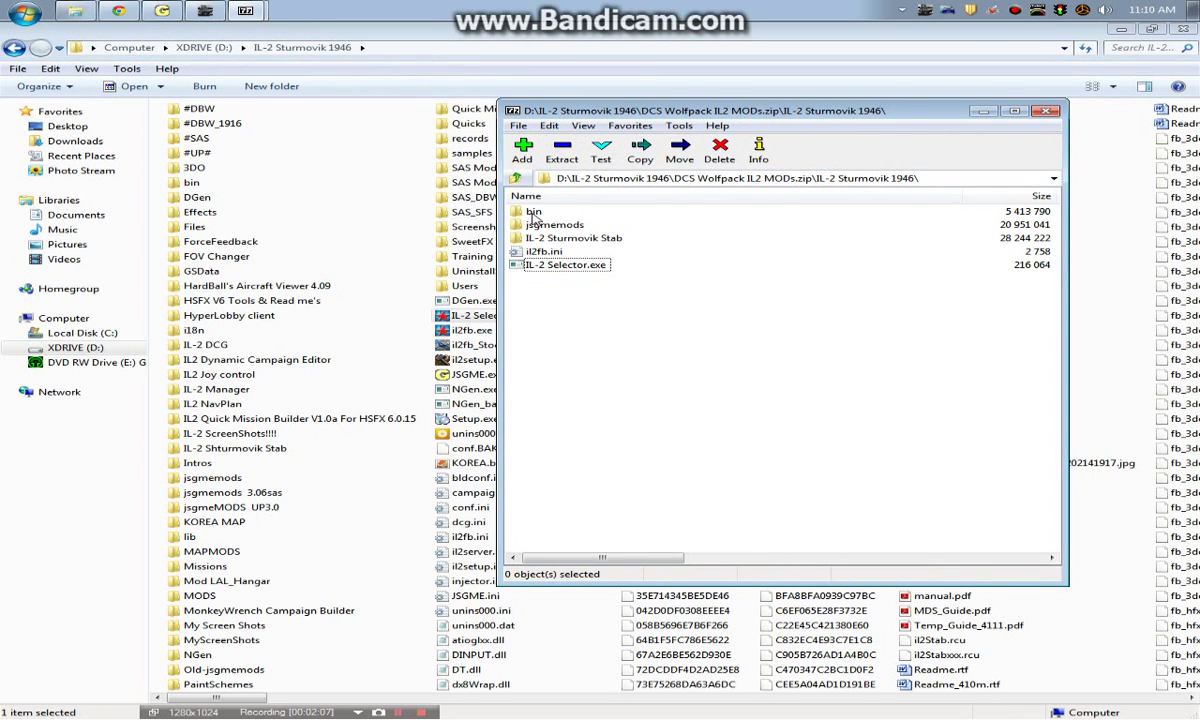
pyautogui.doubleClick(534, 213)
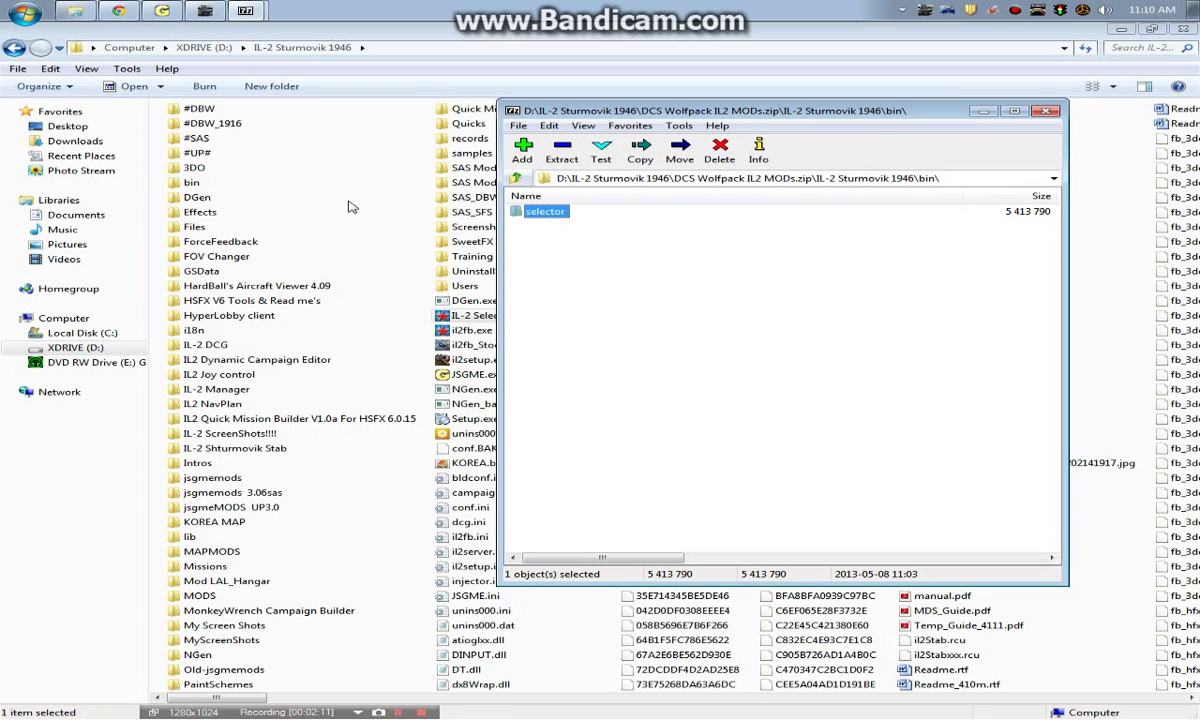
# Compare the archive's bin contents with the game's bin and selector folders, and return to the main game folder
pyautogui.click(195, 186)
pyautogui.doubleClick(195, 186)
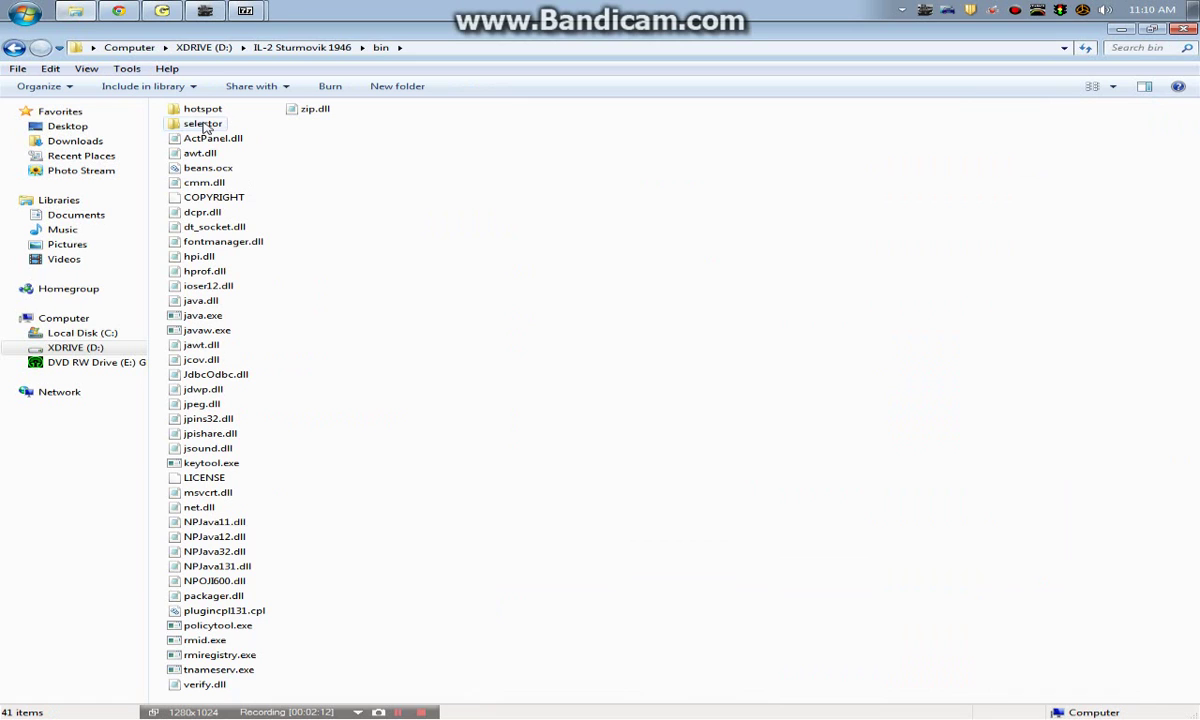
pyautogui.click(240, 12)
pyautogui.click(283, 62)
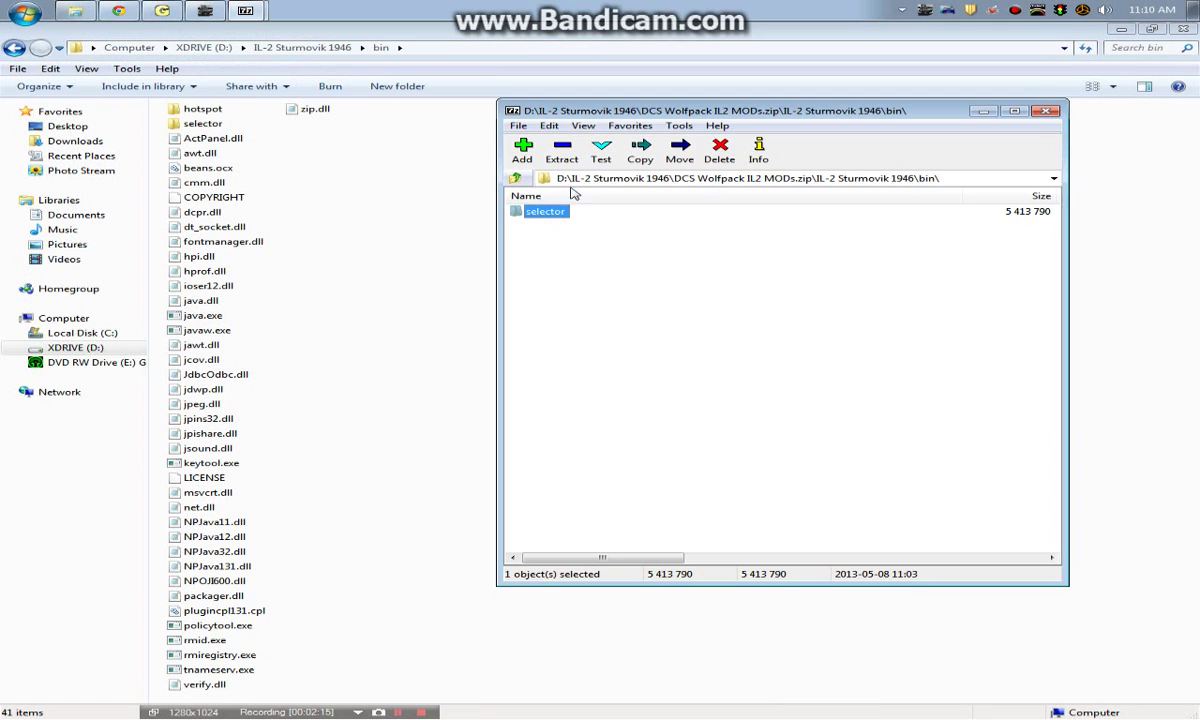
pyautogui.doubleClick(205, 124)
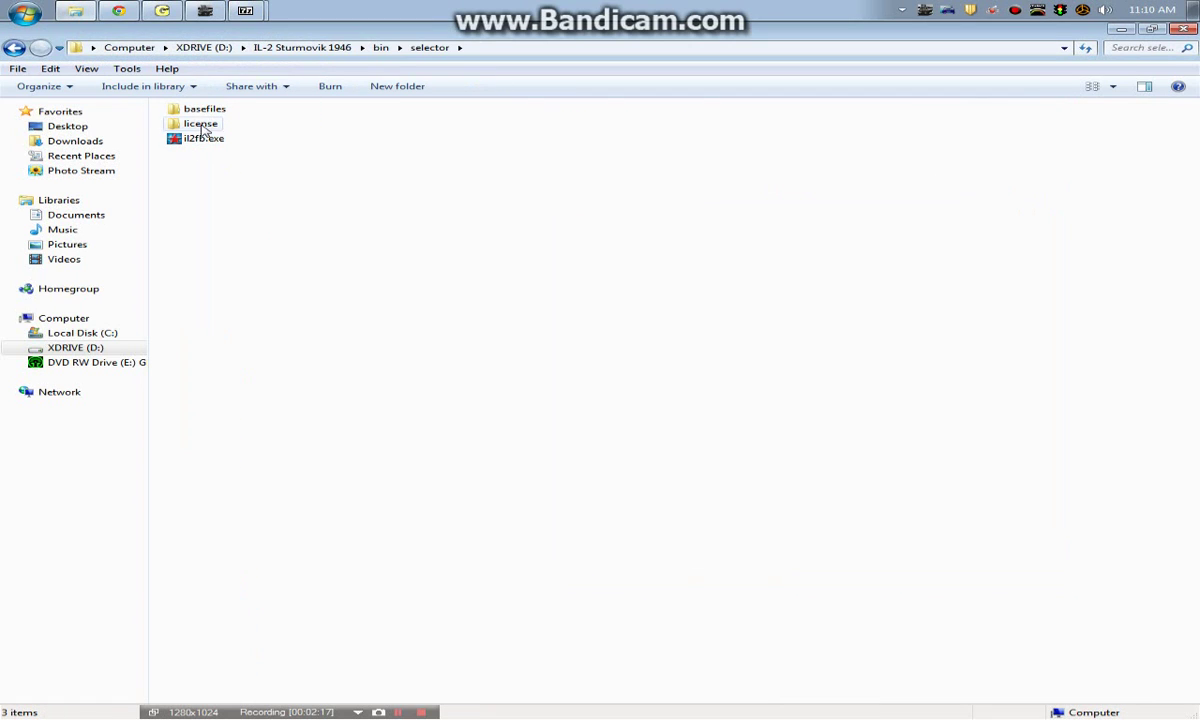
pyautogui.click(14, 48)
pyautogui.click(245, 11)
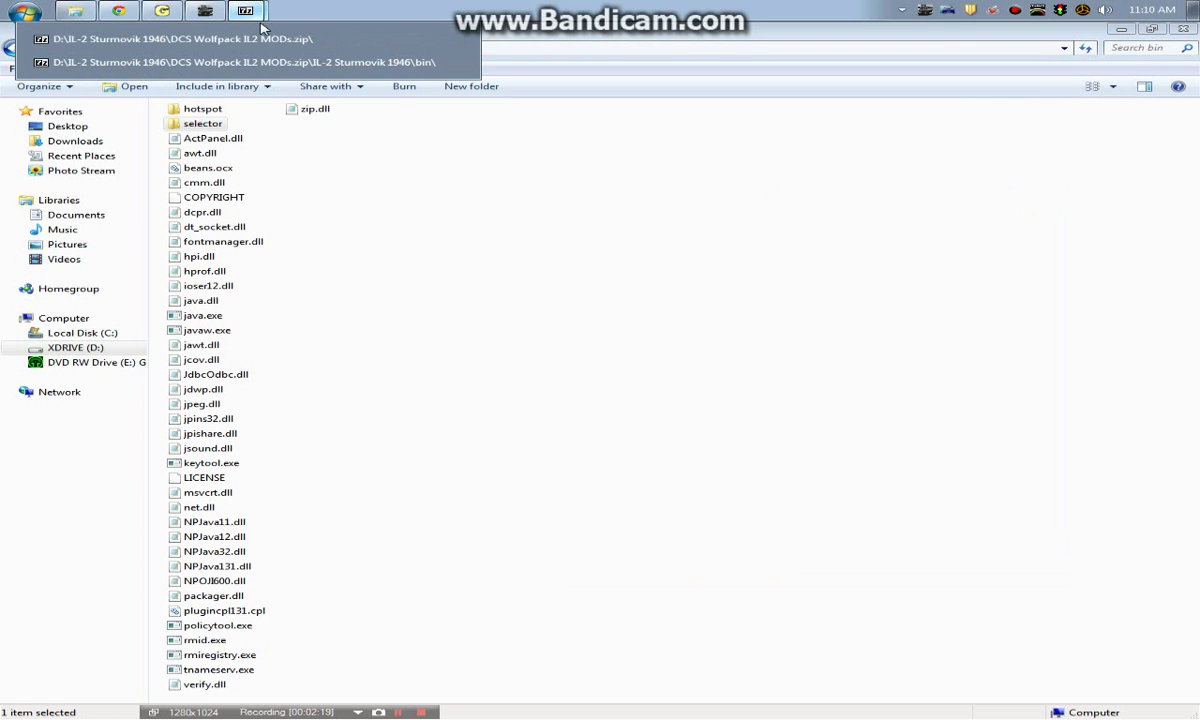
pyautogui.click(283, 62)
pyautogui.click(14, 48)
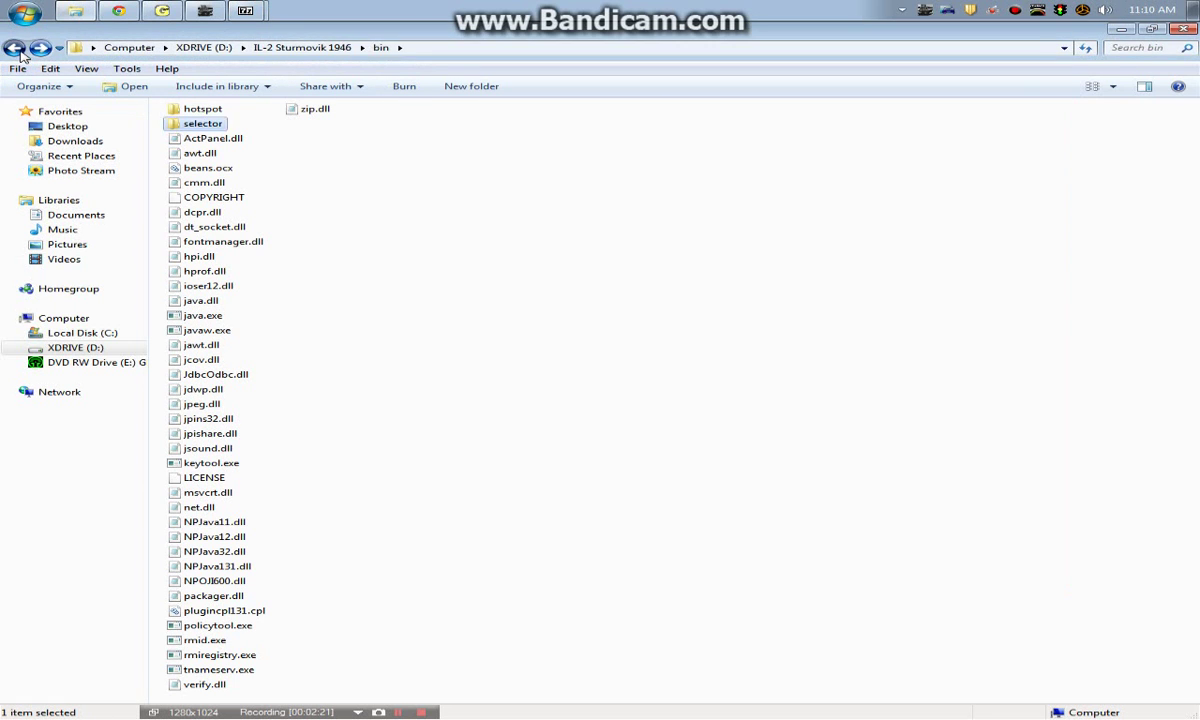
# Go back to the archive's IL-2 Sturmovik 1946 folder and open its jsgmemods folder
pyautogui.click(245, 11)
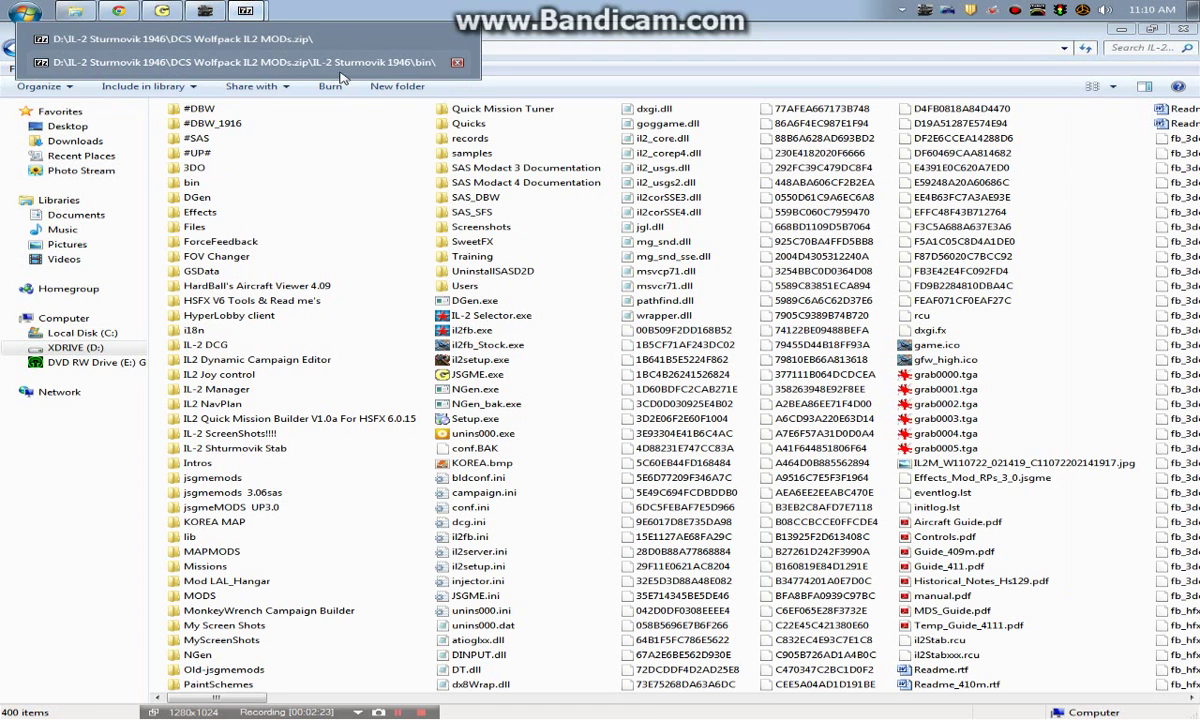
pyautogui.click(283, 33)
pyautogui.click(515, 178)
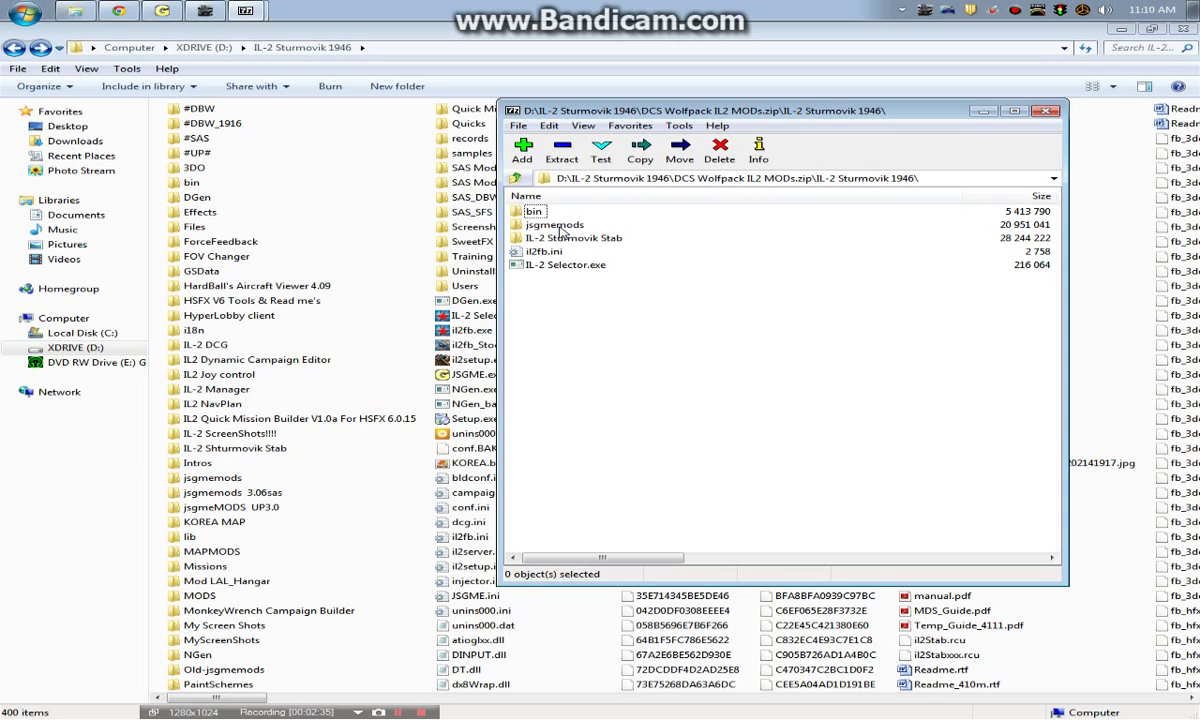
pyautogui.doubleClick(555, 225)
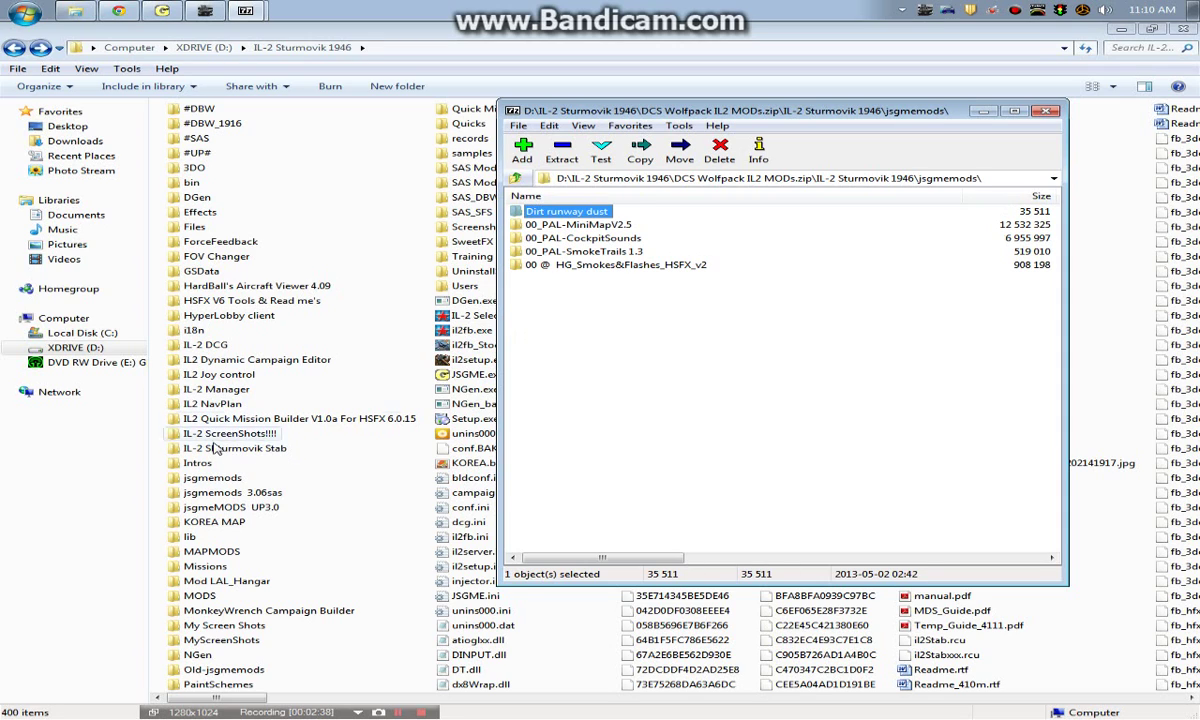
# Open the game's jsgmemods folder and compare its contents with the five mod folders in the archive's jsgmemods folder
pyautogui.doubleClick(212, 478)
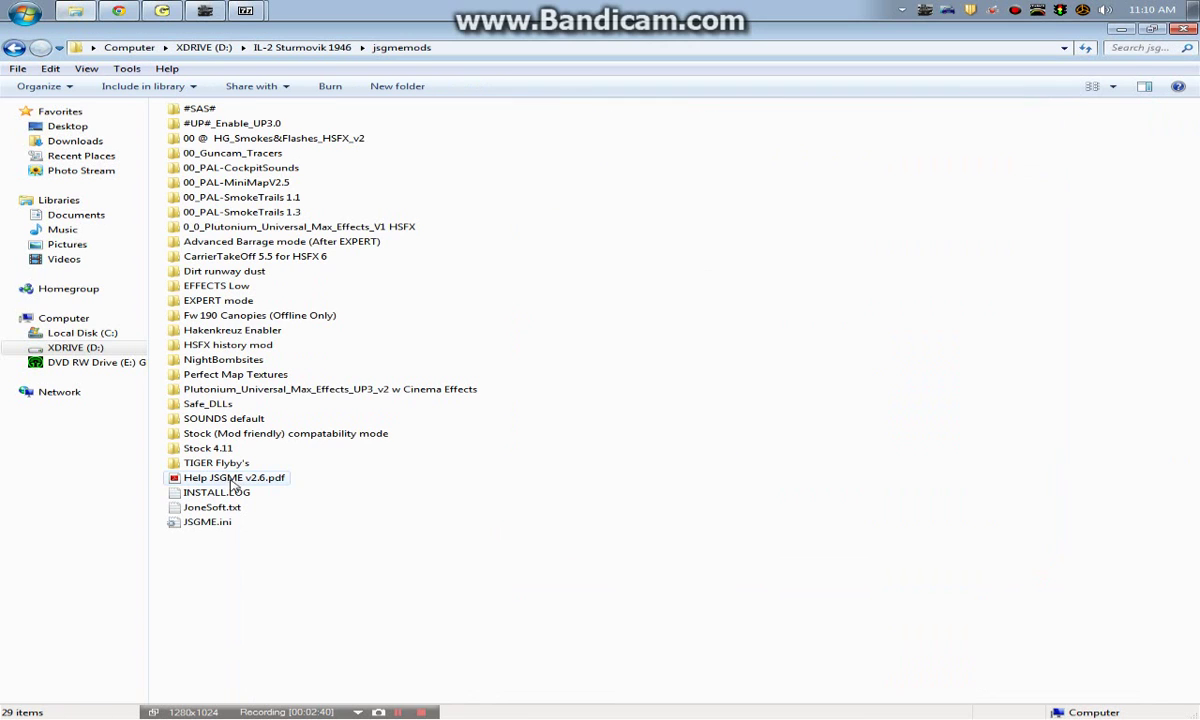
pyautogui.moveTo(245, 12)
pyautogui.click(273, 62)
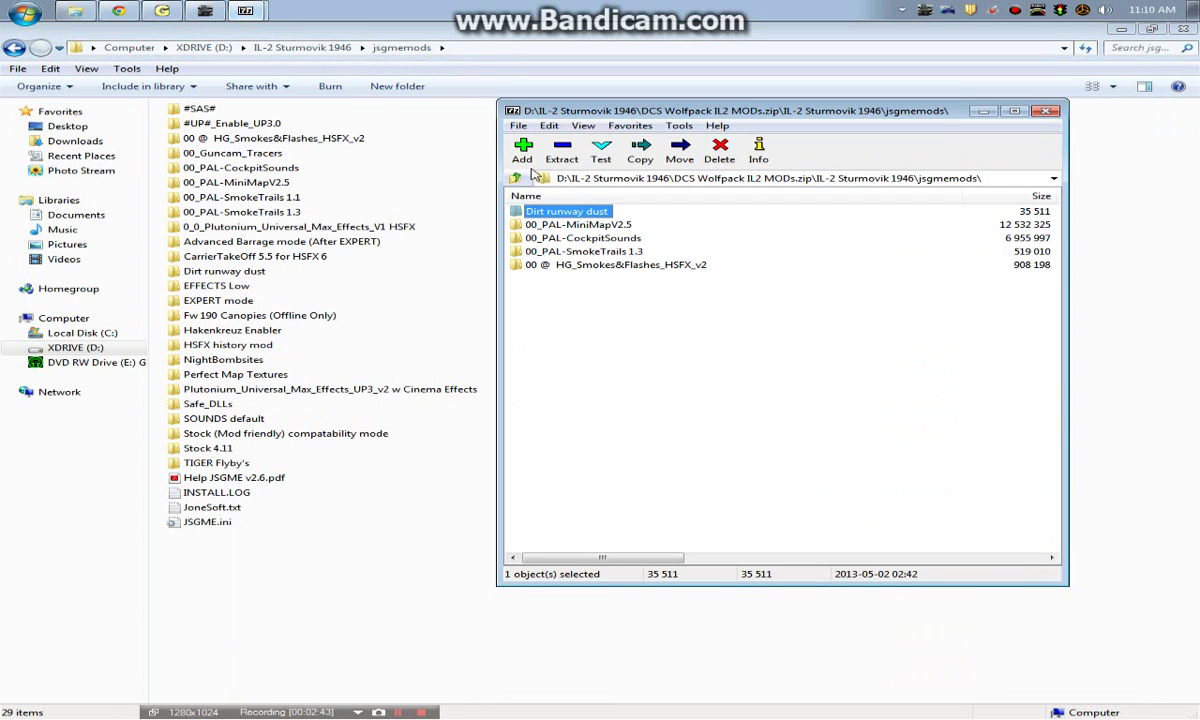
pyautogui.hotkey('ctrl', 'a')
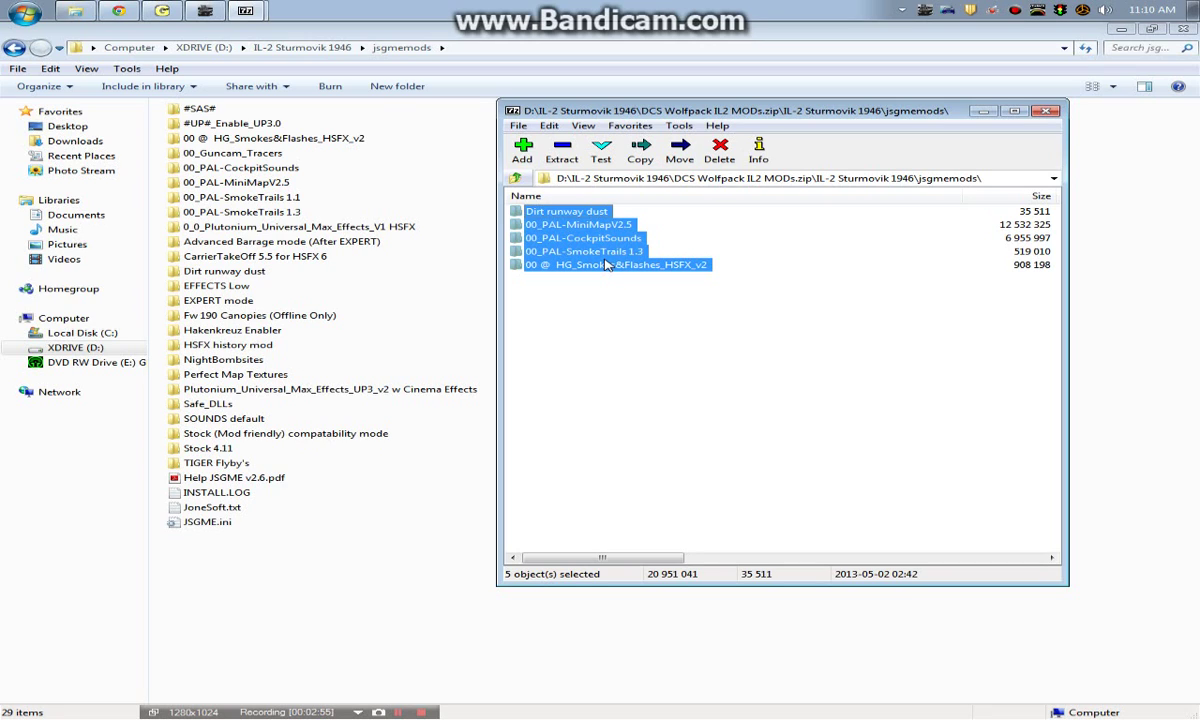
pyautogui.click(558, 277)
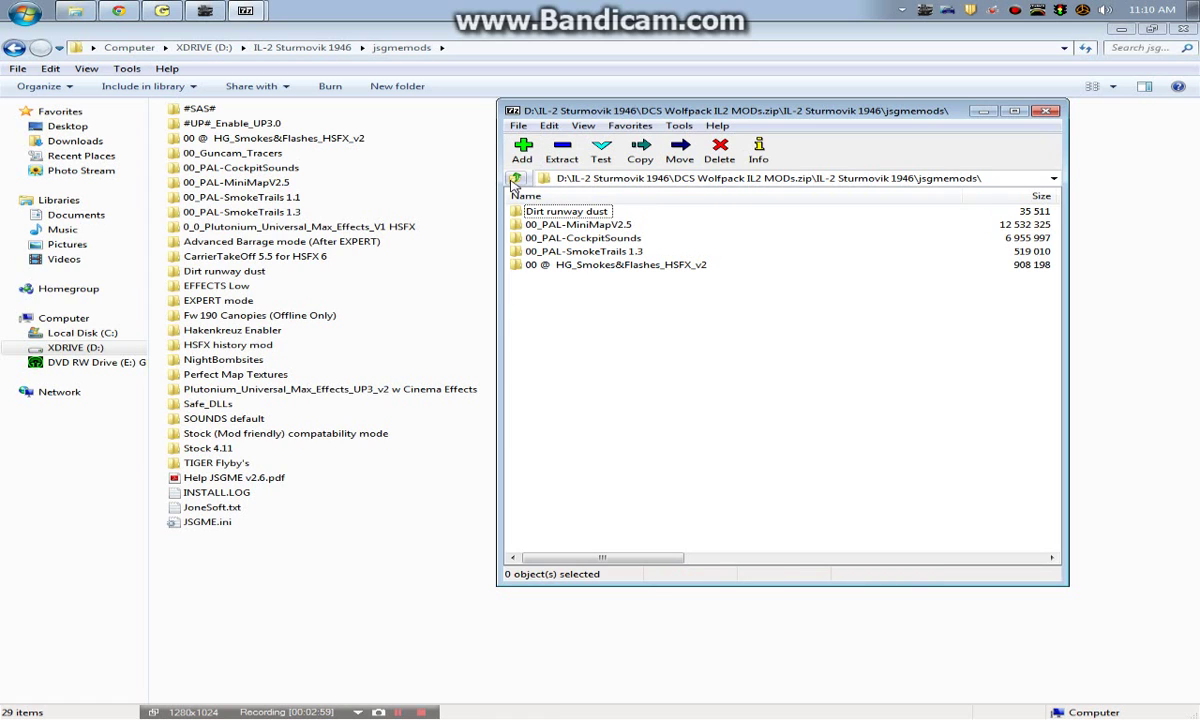
# Return both the archive and the file browser to their main IL-2 Sturmovik 1946 folders, with the archive window in front
pyautogui.click(514, 179)
pyautogui.click(14, 47)
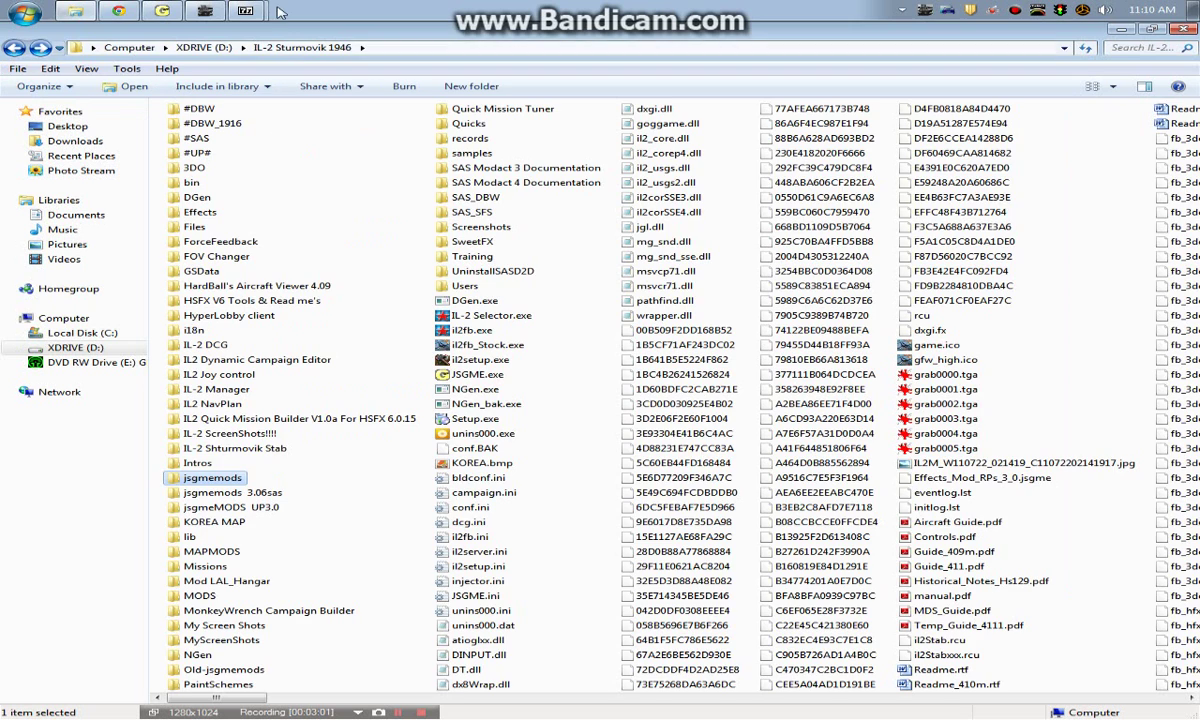
pyautogui.moveTo(245, 10)
pyautogui.click(300, 37)
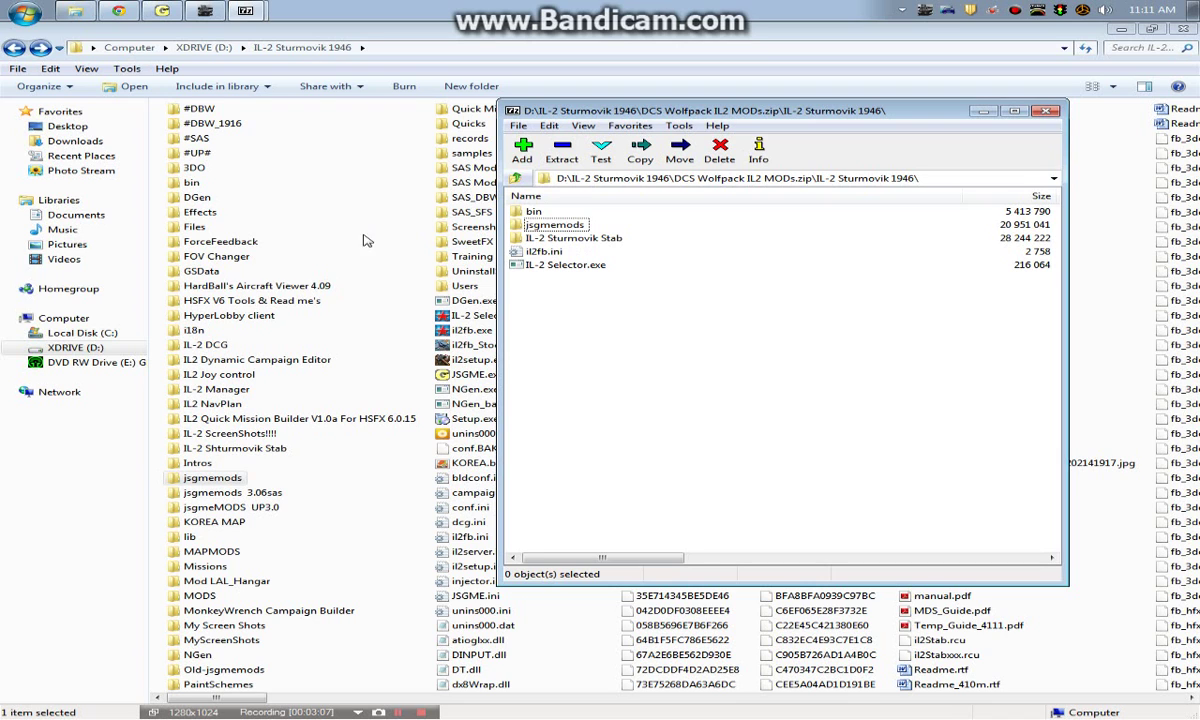
# Open the game's IL-2 Shturmovik Stab folder and run Il2Stab.exe
pyautogui.click(271, 451)
pyautogui.doubleClick(271, 451)
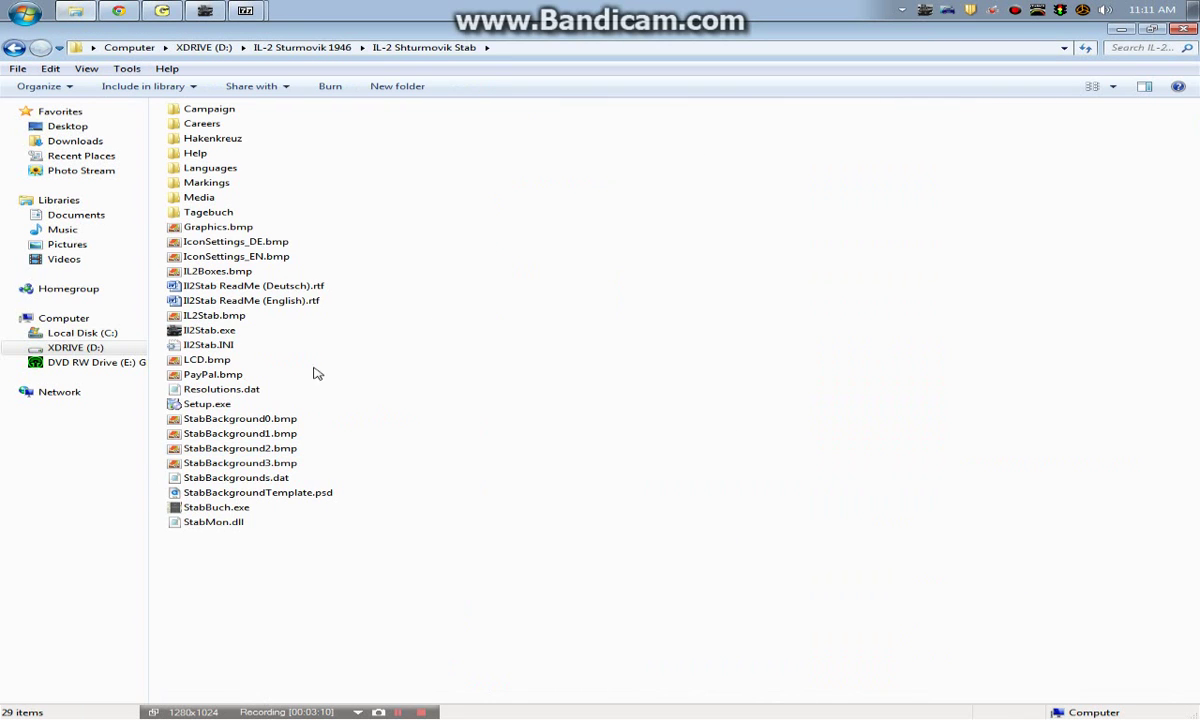
pyautogui.doubleClick(226, 331)
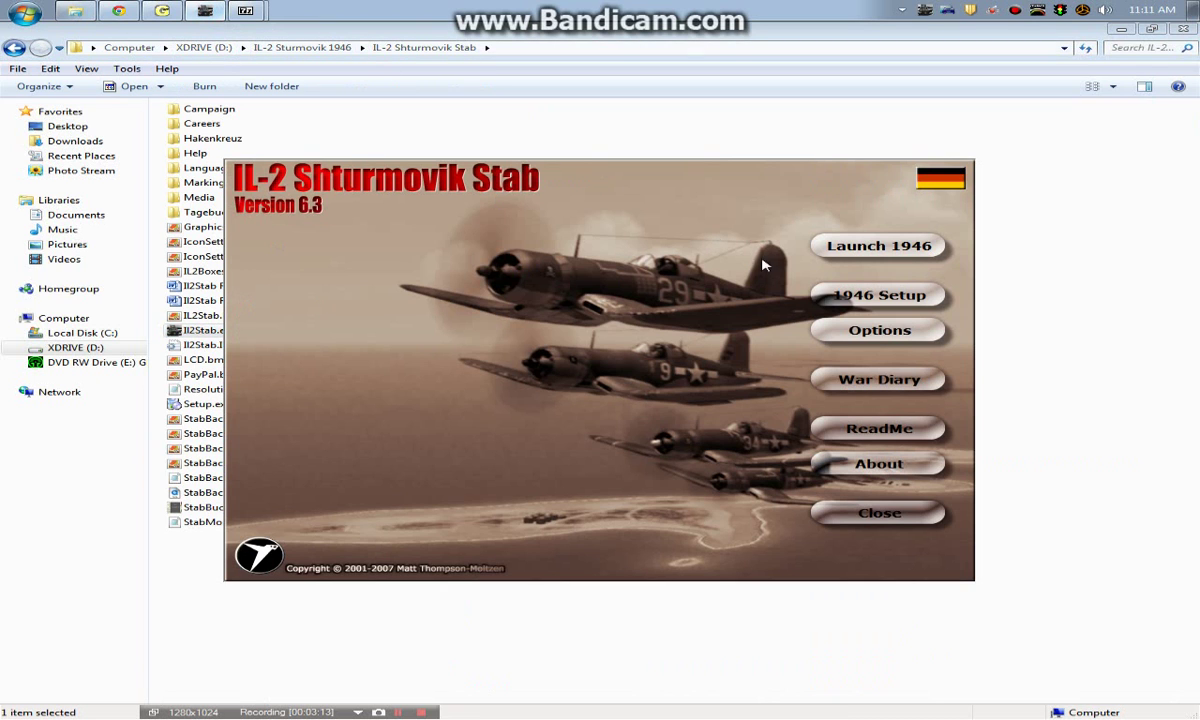
# Examine the available resolutions in the launcher's graphics options, and close the options without saving
pyautogui.click(877, 335)
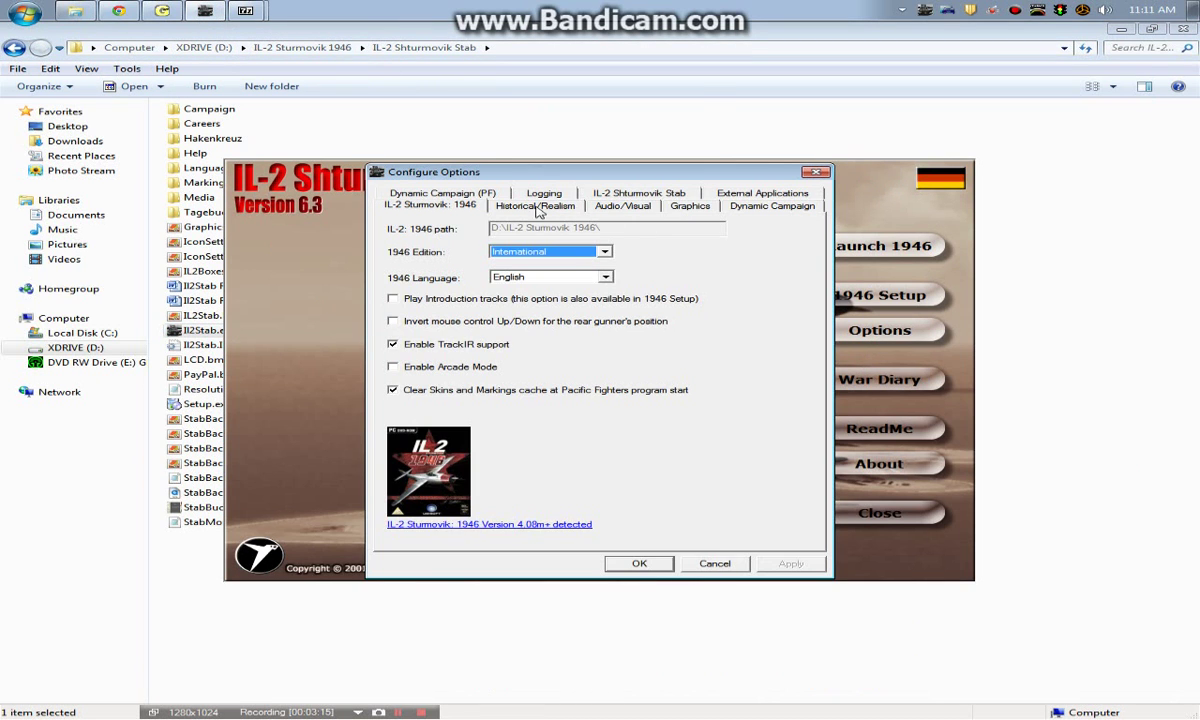
pyautogui.click(690, 205)
pyautogui.click(643, 312)
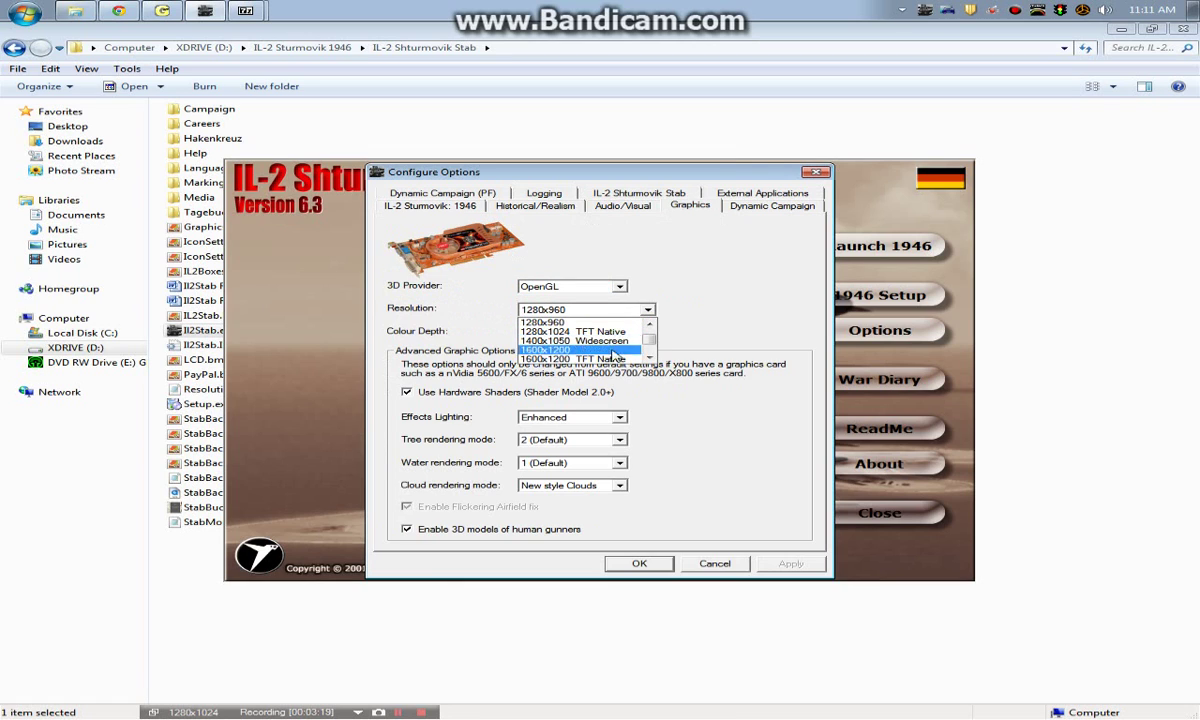
pyautogui.click(580, 322)
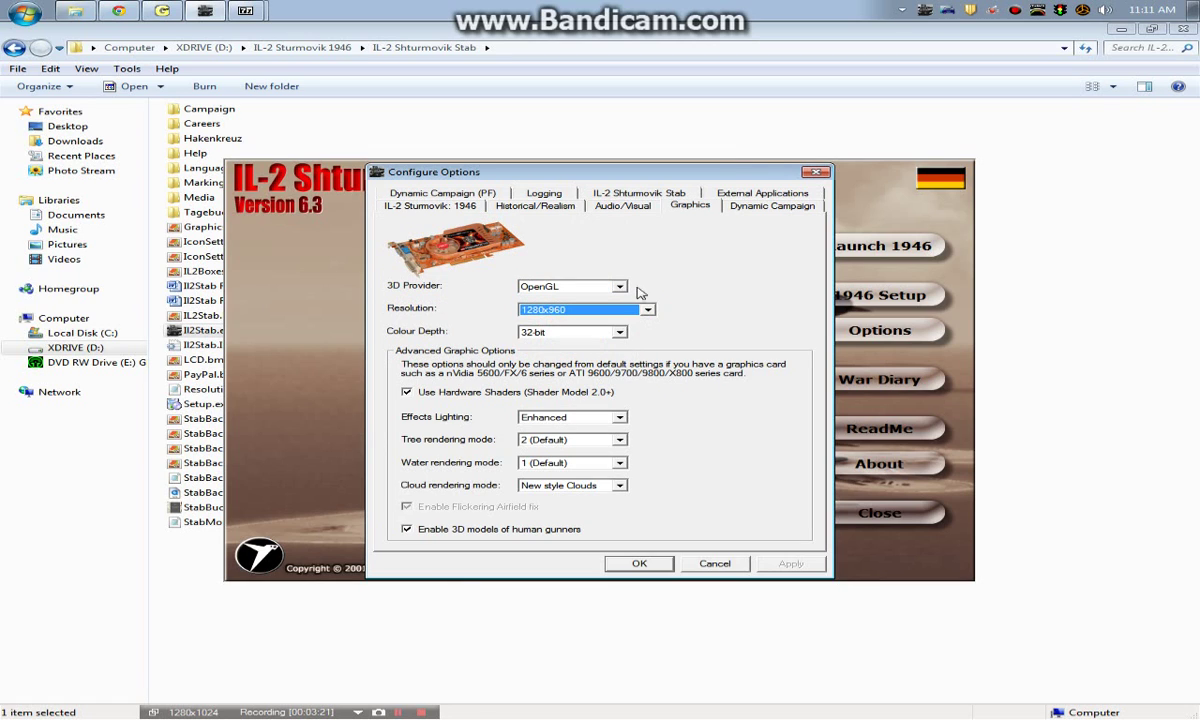
pyautogui.click(715, 563)
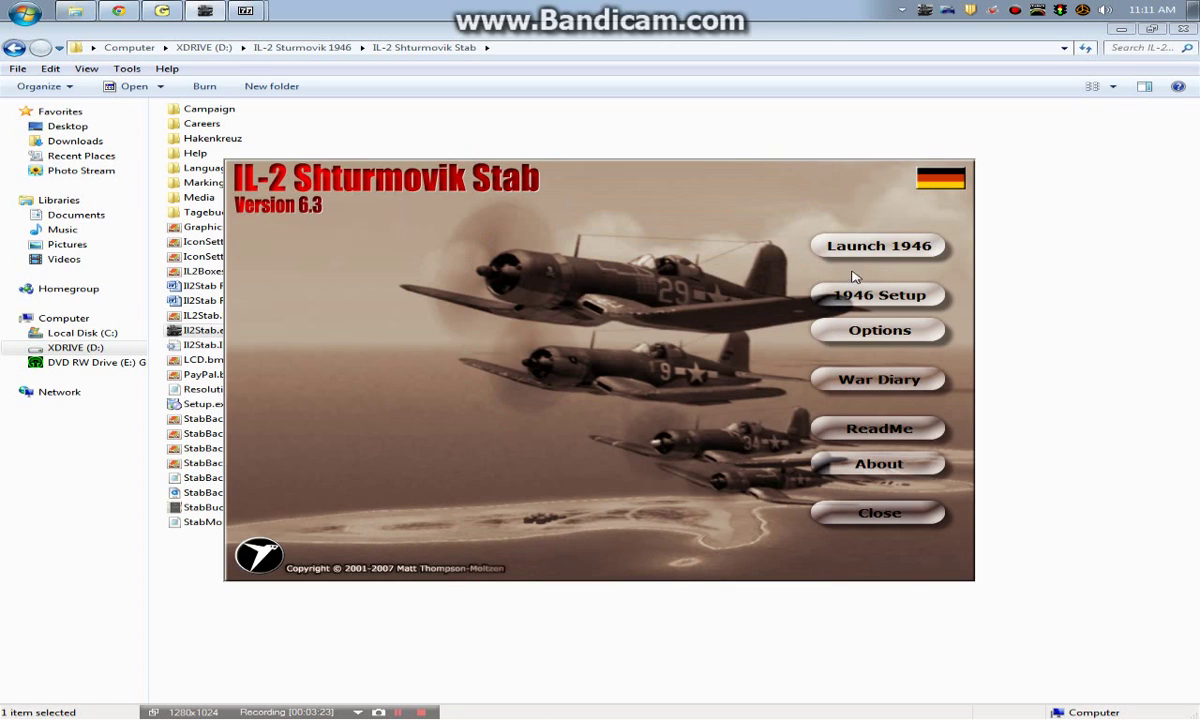
# Compare the video modes in 1946 Setup with the resolutions in the graphics options, cancelling both dialogs
pyautogui.click(858, 297)
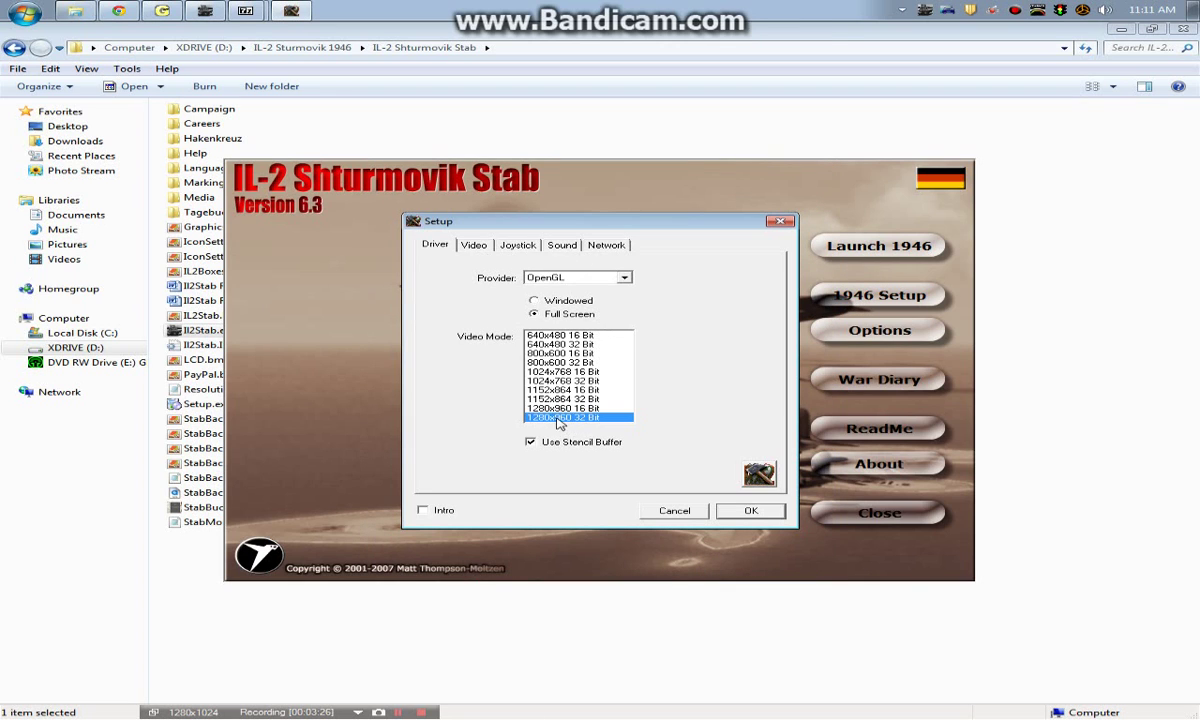
pyautogui.click(687, 511)
pyautogui.click(878, 336)
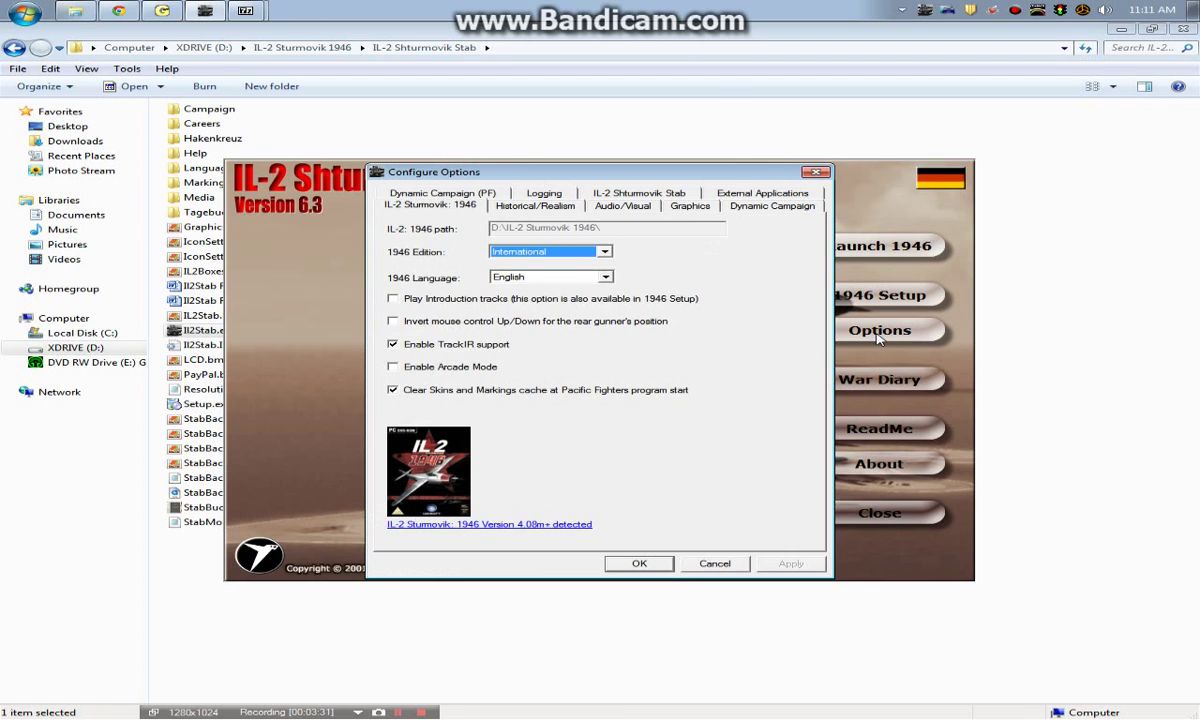
pyautogui.click(692, 206)
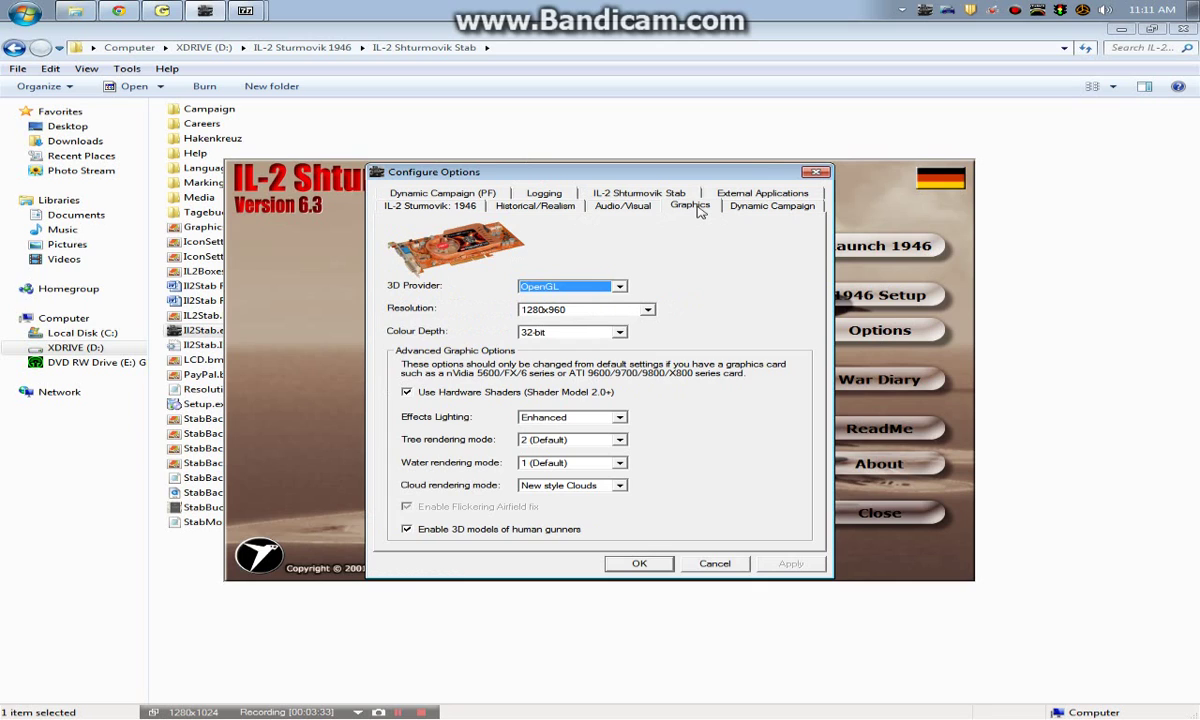
pyautogui.click(620, 309)
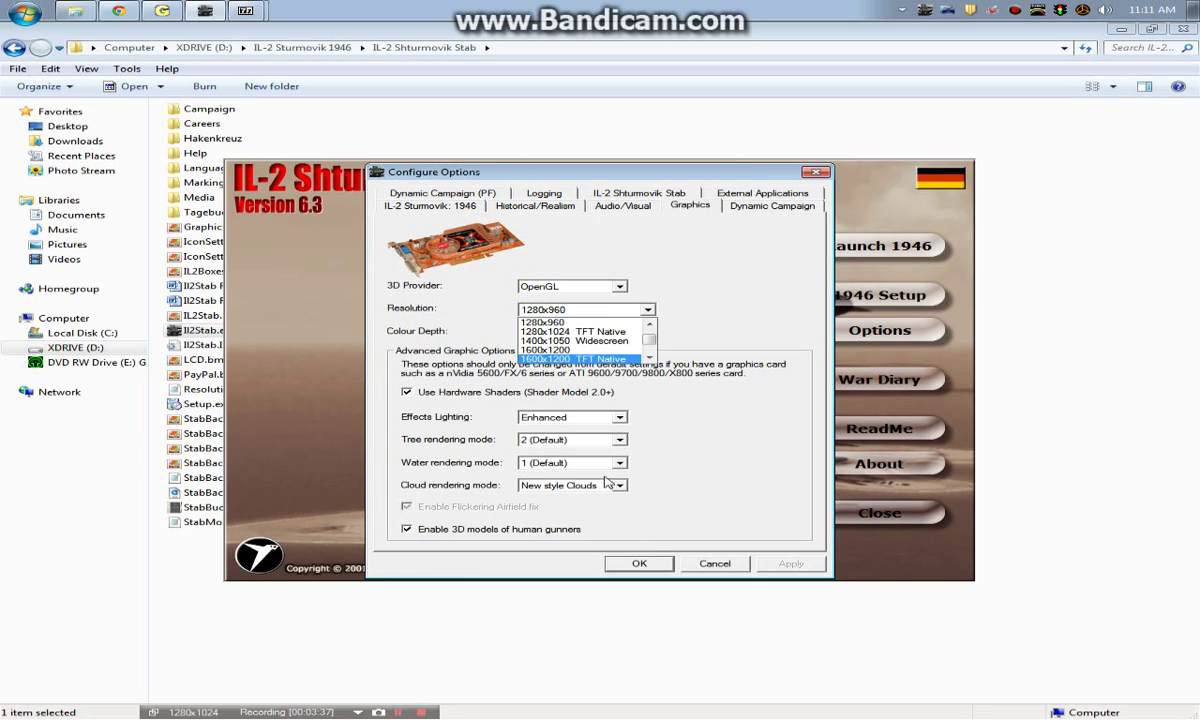
pyautogui.click(676, 535)
pyautogui.click(712, 567)
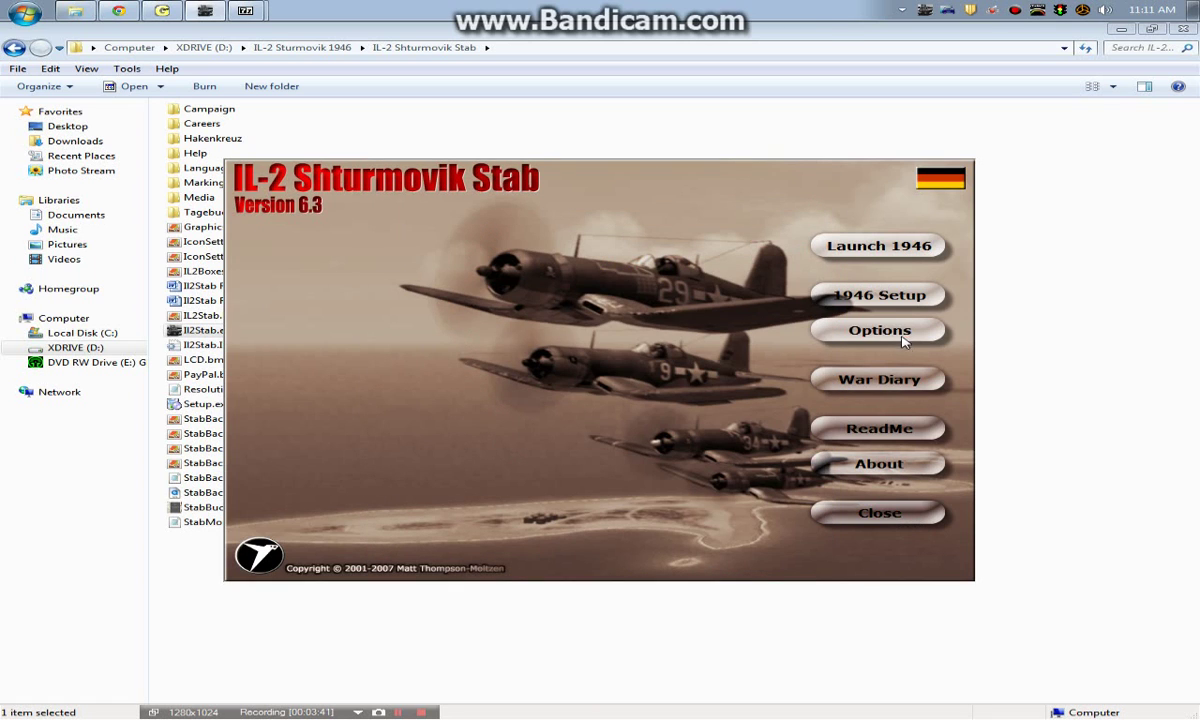
# Review the launcher's audio/visual and general IL-2 Sturmovik: 1946 options, and cancel without changes
pyautogui.click(855, 328)
pyautogui.click(600, 204)
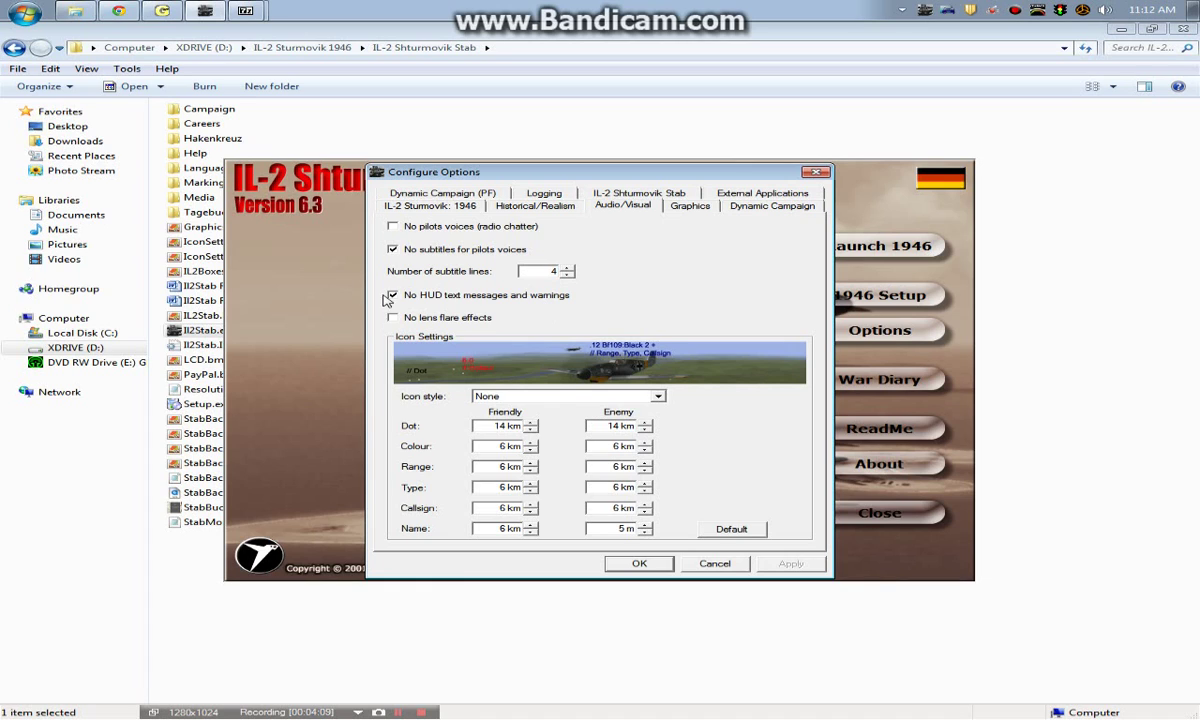
pyautogui.click(462, 205)
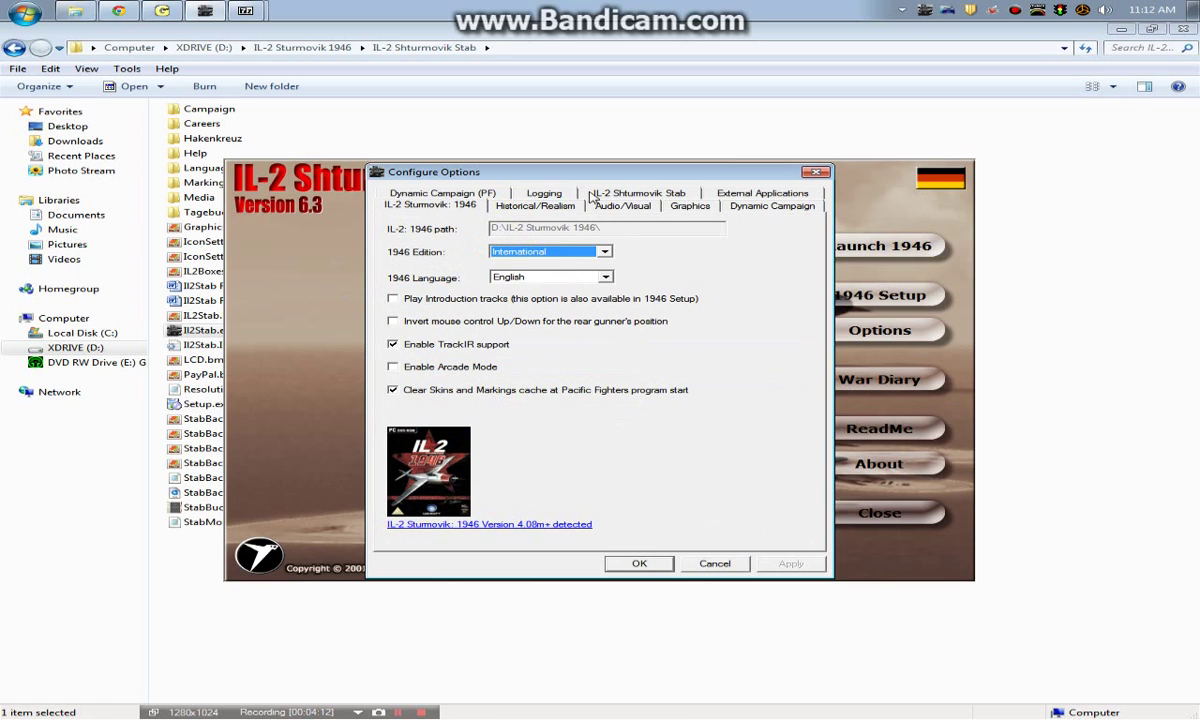
pyautogui.click(716, 565)
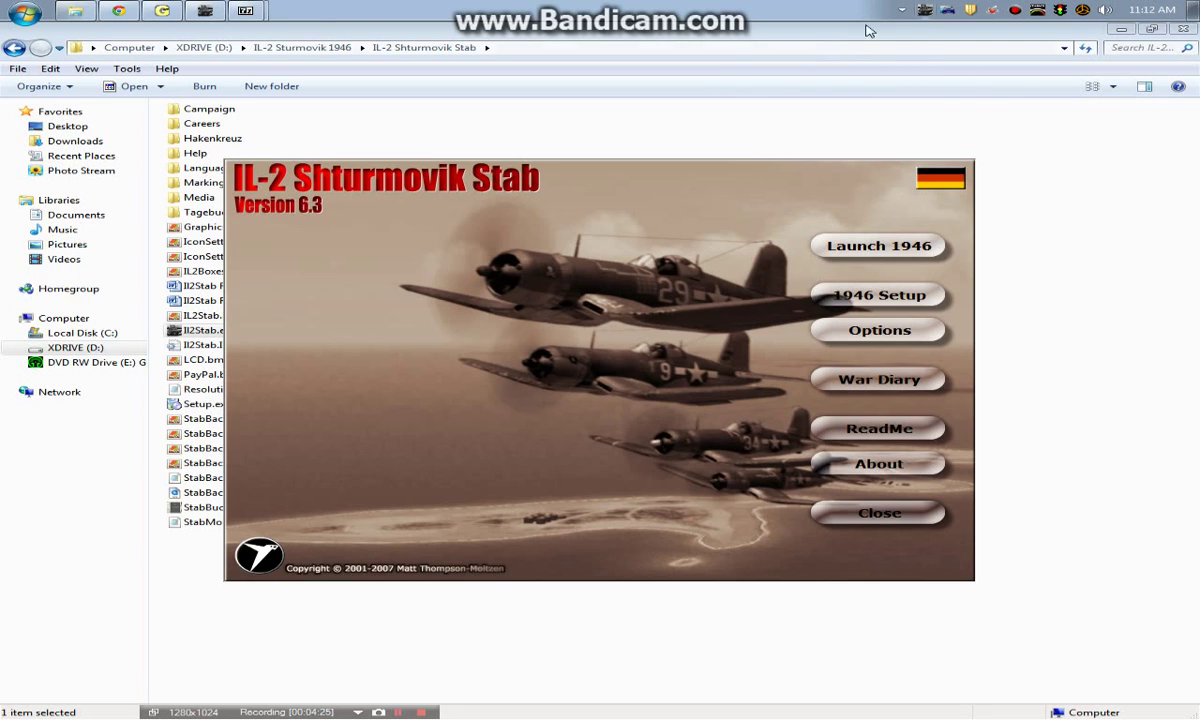
# Close the launcher window and view the saved pilot career backups offered by the program still running in the background
pyautogui.click(879, 512)
pyautogui.rightClick(924, 10)
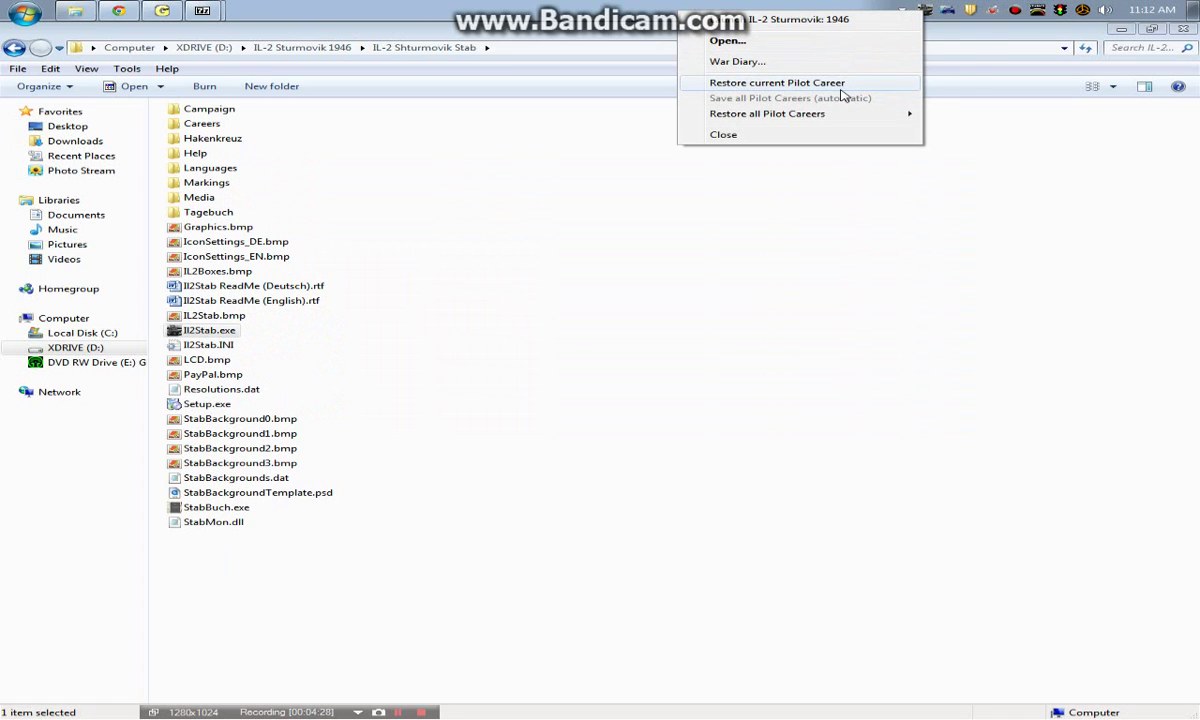
pyautogui.moveTo(846, 114)
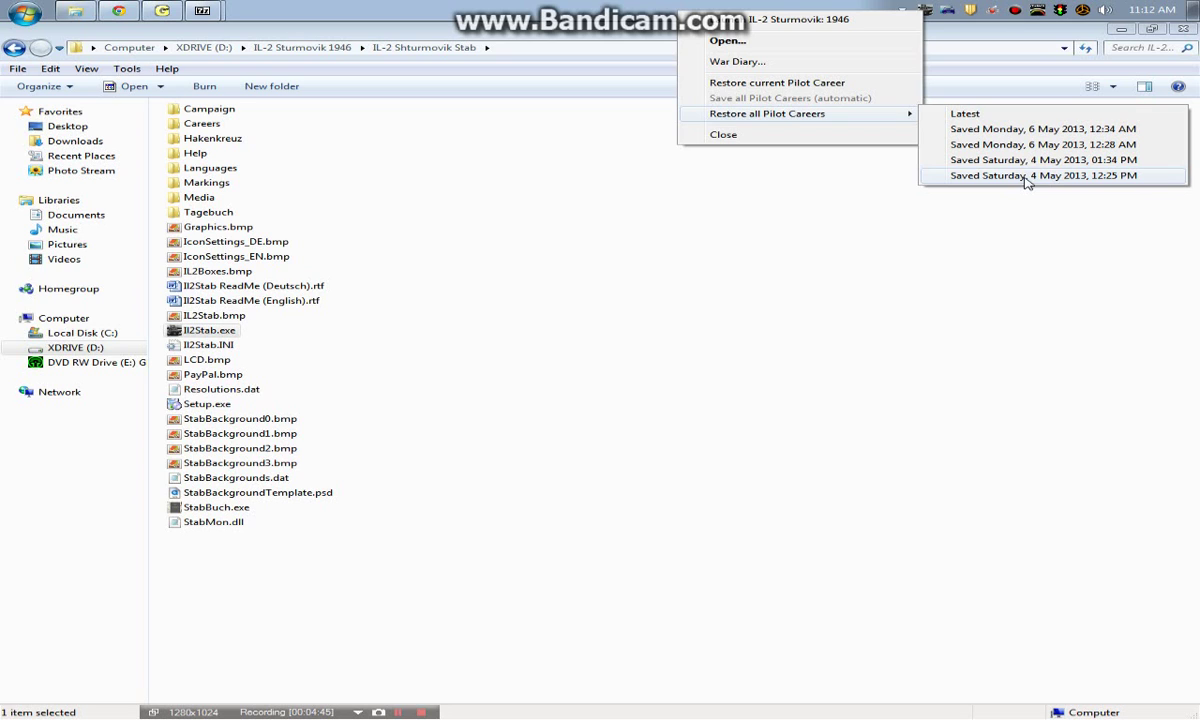
pyautogui.click(760, 234)
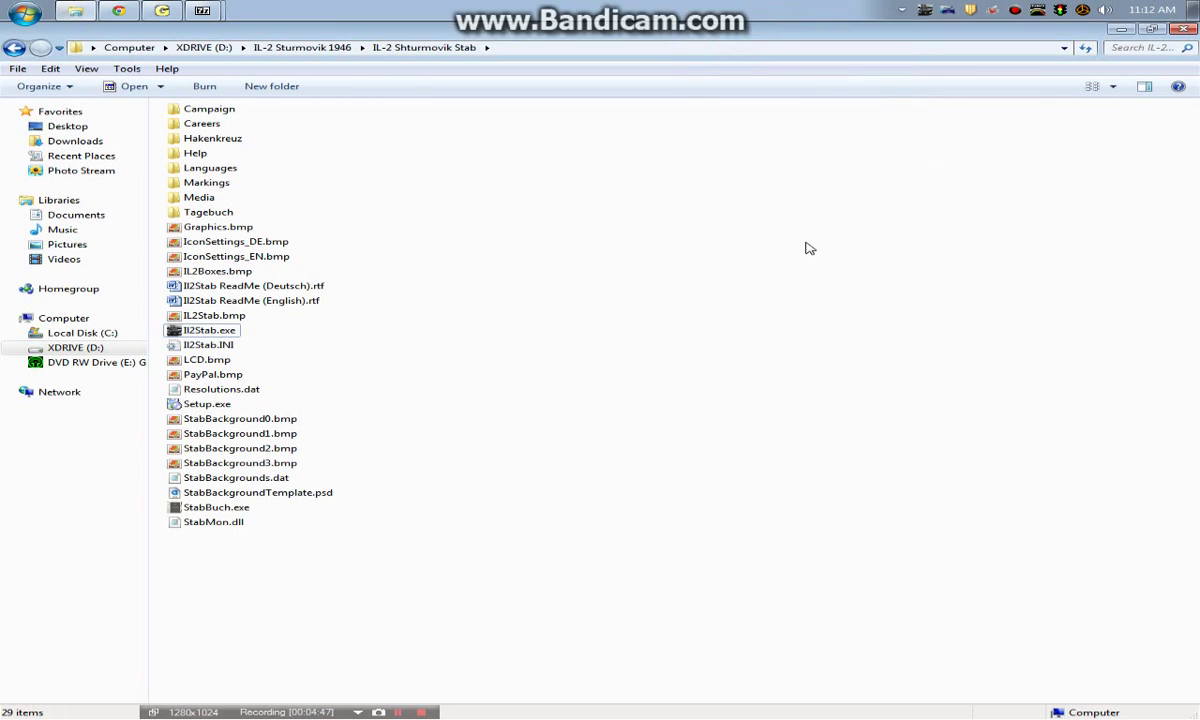
# Return to the main game folder, view the archive's folders beside it, and briefly look into the game's jsgmemods folder
pyautogui.click(330, 50)
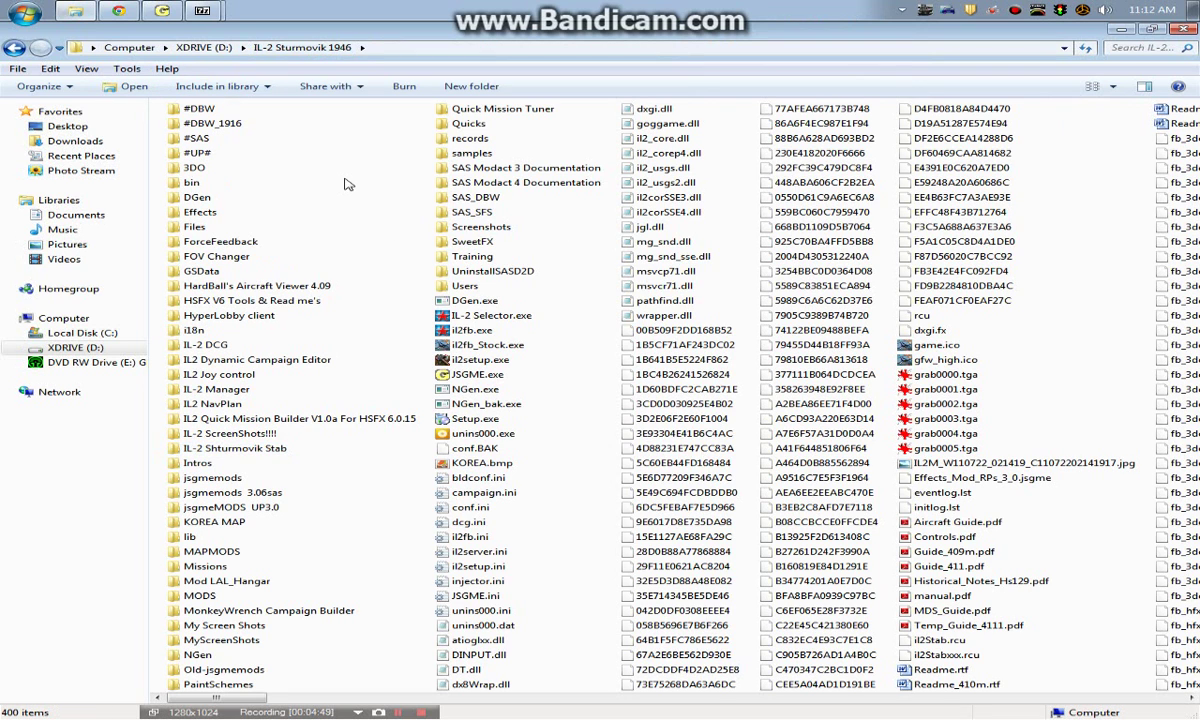
pyautogui.moveTo(202, 10)
pyautogui.click(303, 63)
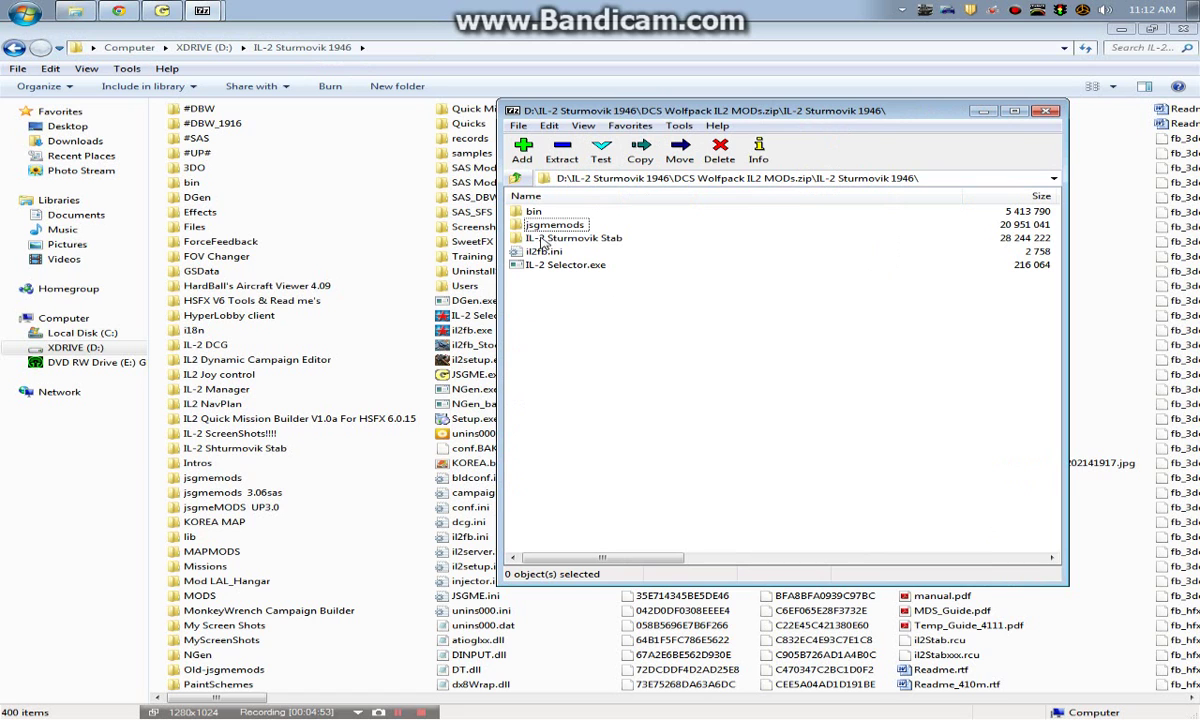
pyautogui.doubleClick(245, 478)
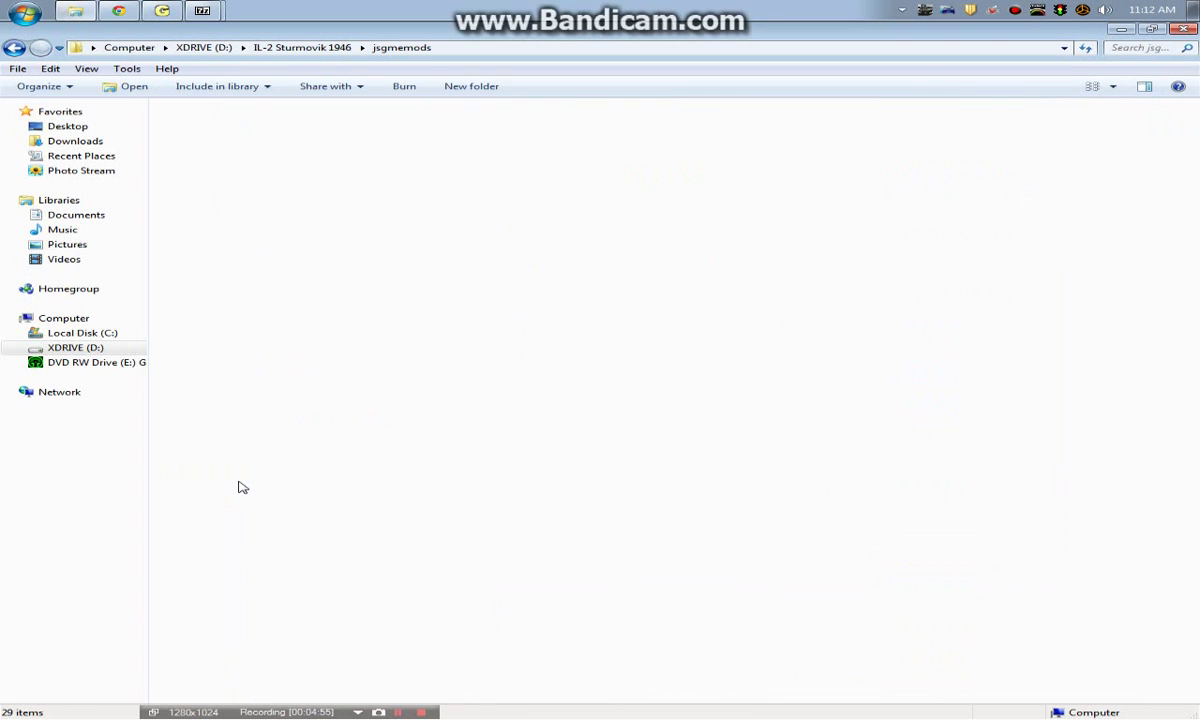
pyautogui.click(14, 49)
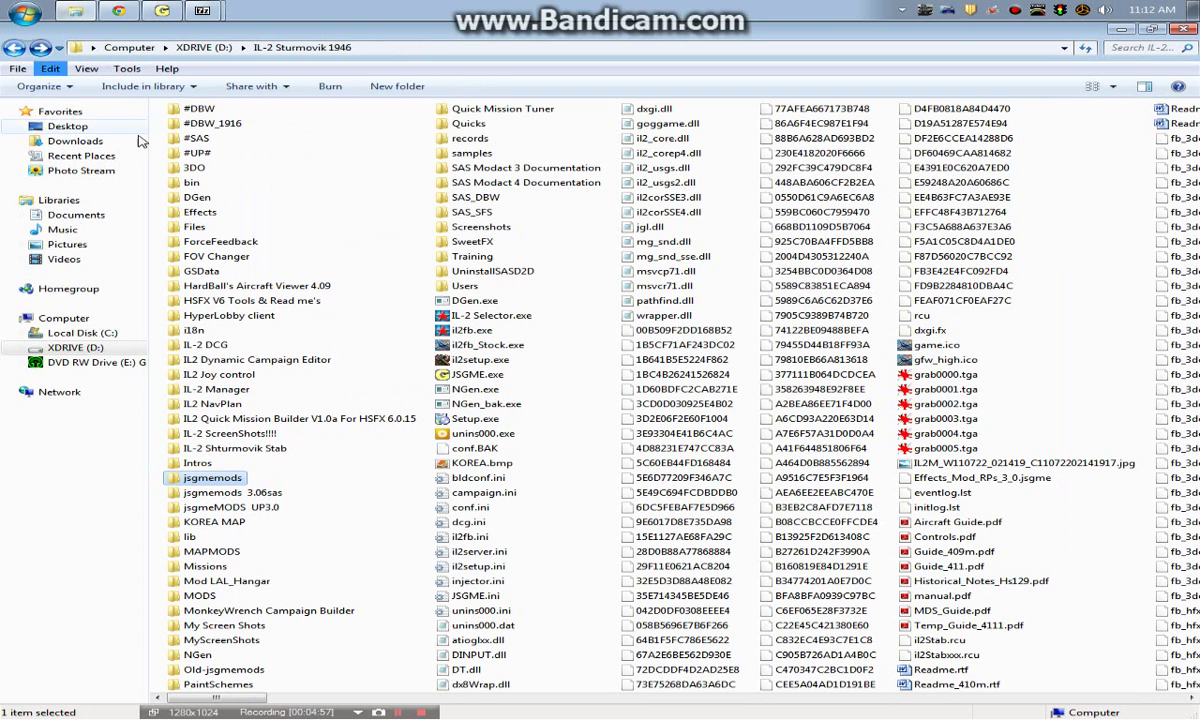
# Run JSGME.exe with the folder and archive windows minimized, and highlight 00 @ HG_Smokes&Flashes_HSFX_v2 among the activated mods
pyautogui.click(483, 377)
pyautogui.doubleClick(484, 378)
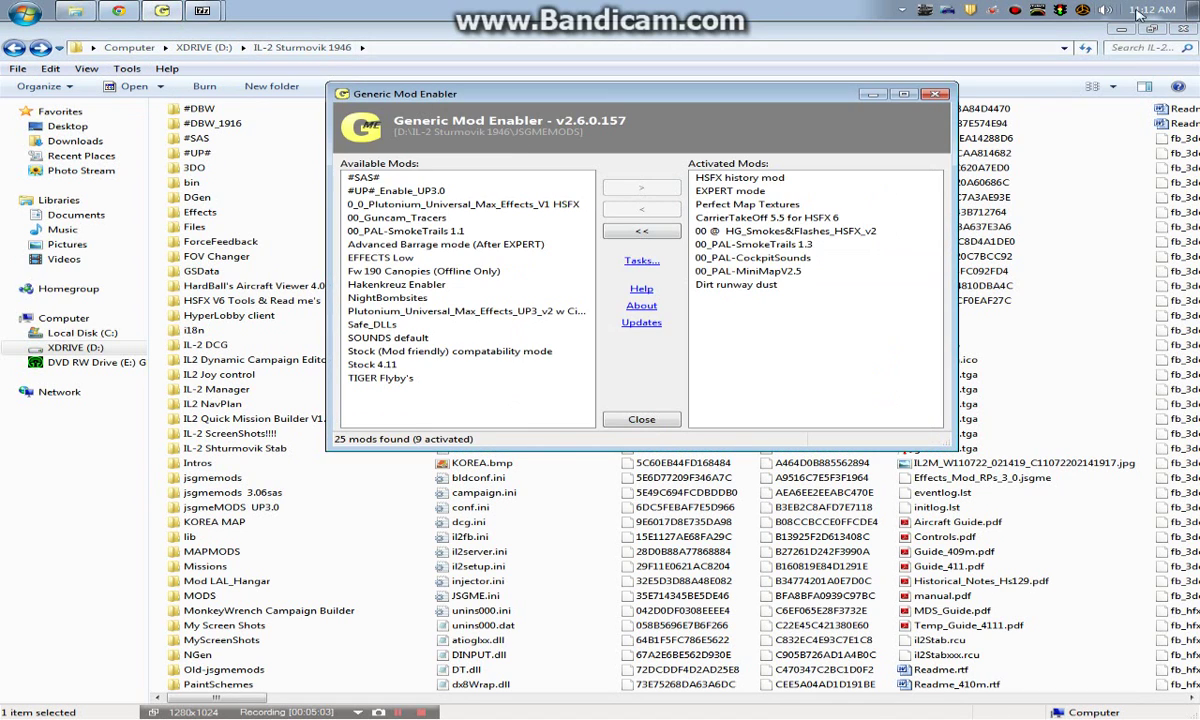
pyautogui.doubleClick(1050, 29)
pyautogui.click(965, 112)
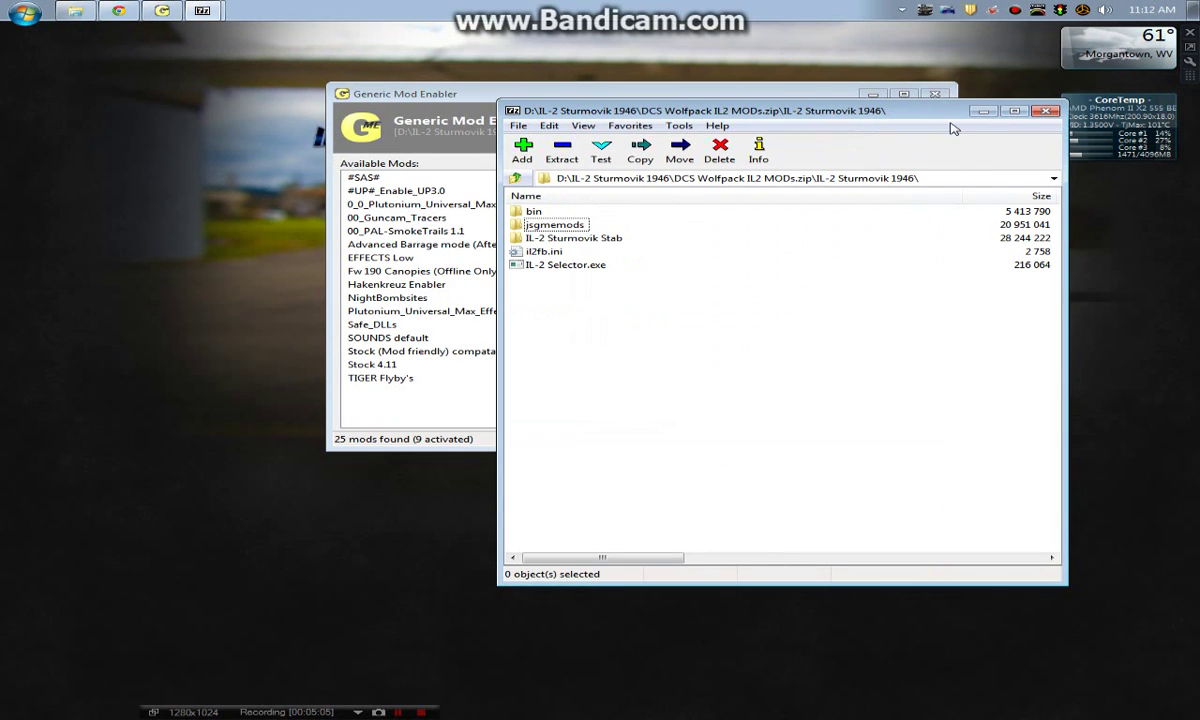
pyautogui.click(995, 113)
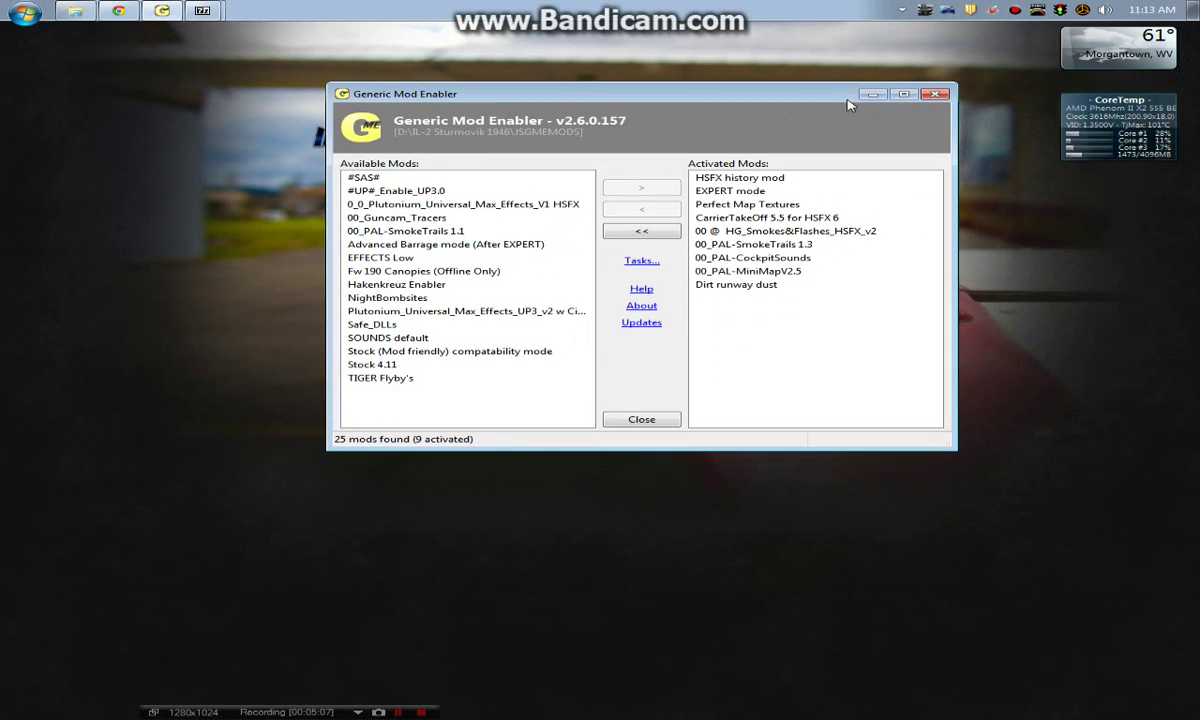
pyautogui.moveTo(450, 94); pyautogui.dragTo(380, 117)
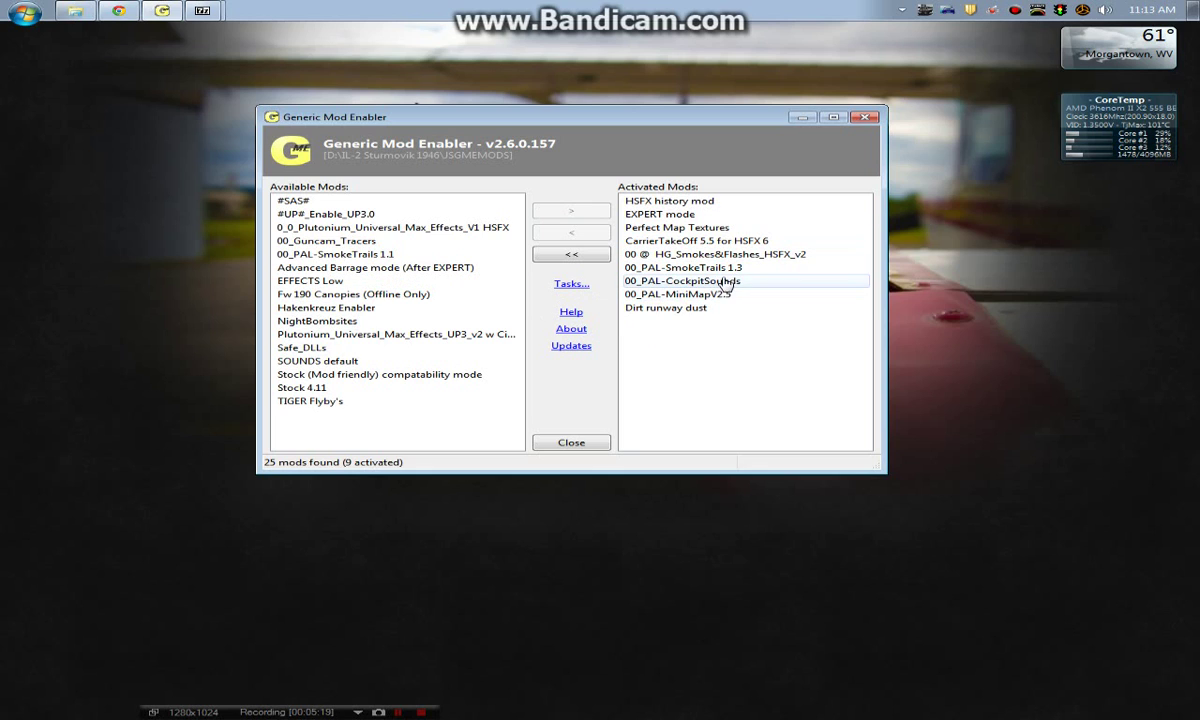
pyautogui.moveTo(708, 305); pyautogui.dragTo(720, 258)
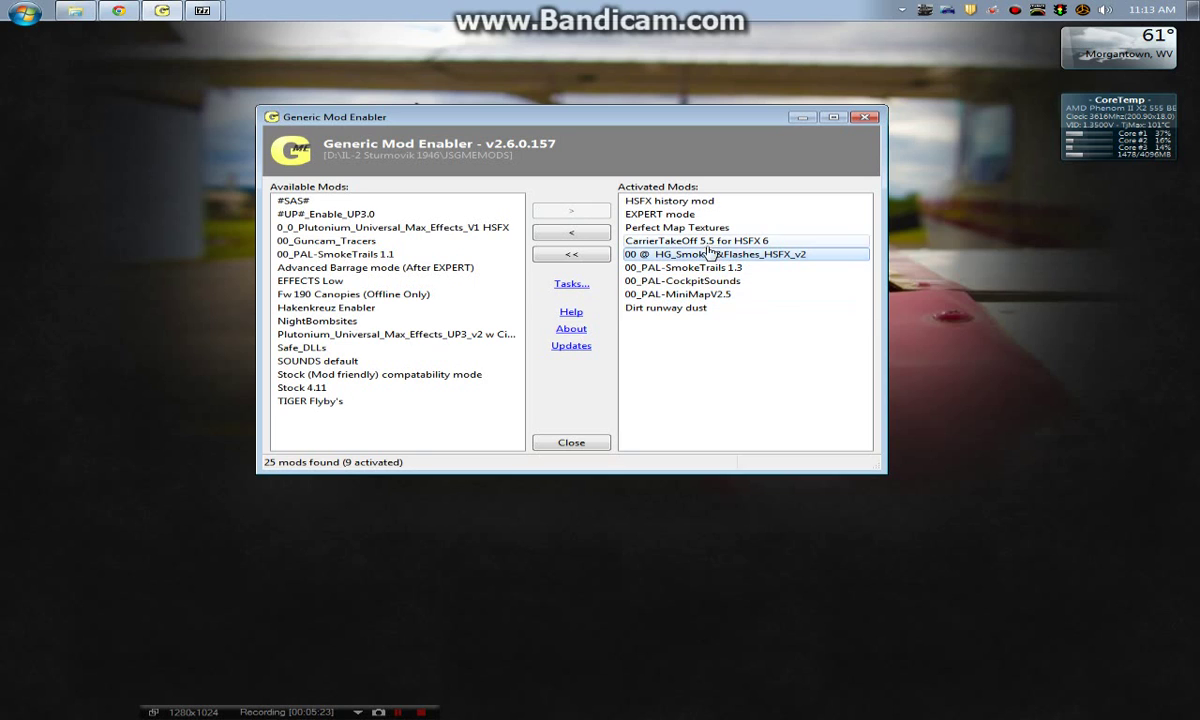
# Open the game's MODS folder and select the five mod folders from 00 @ HG_Smokes&Flashes_HSFX_v2 through Dirt Runway Dust
pyautogui.click(75, 10)
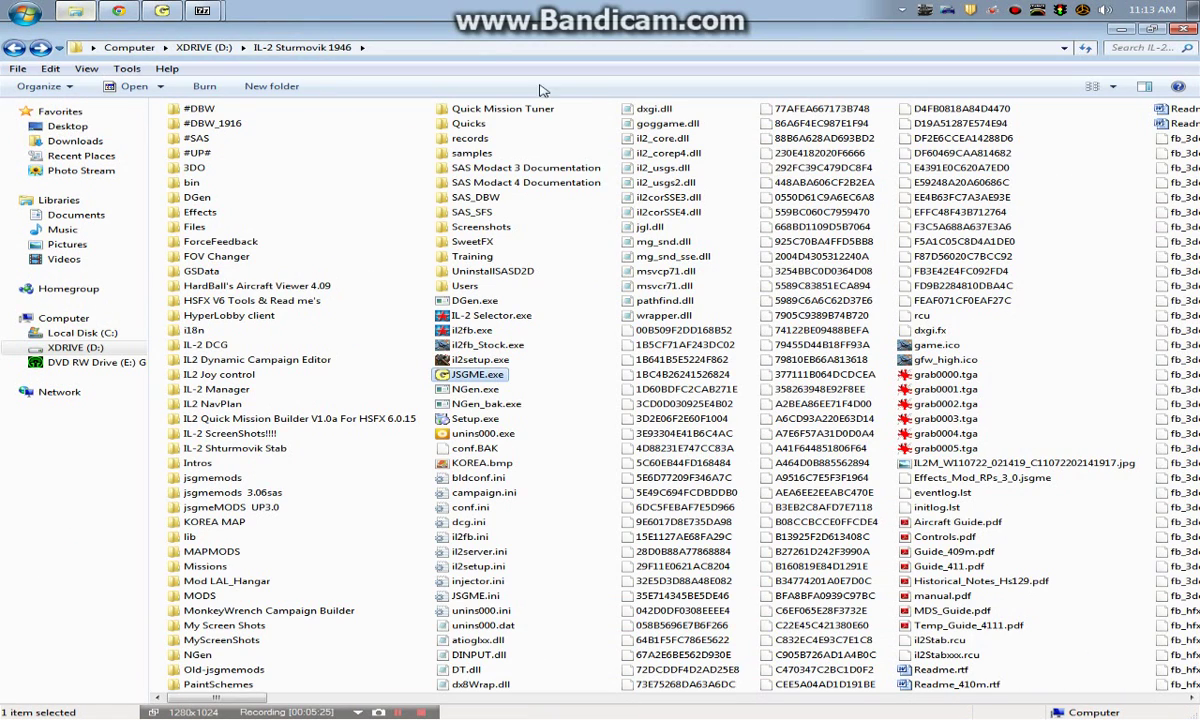
pyautogui.doubleClick(199, 595)
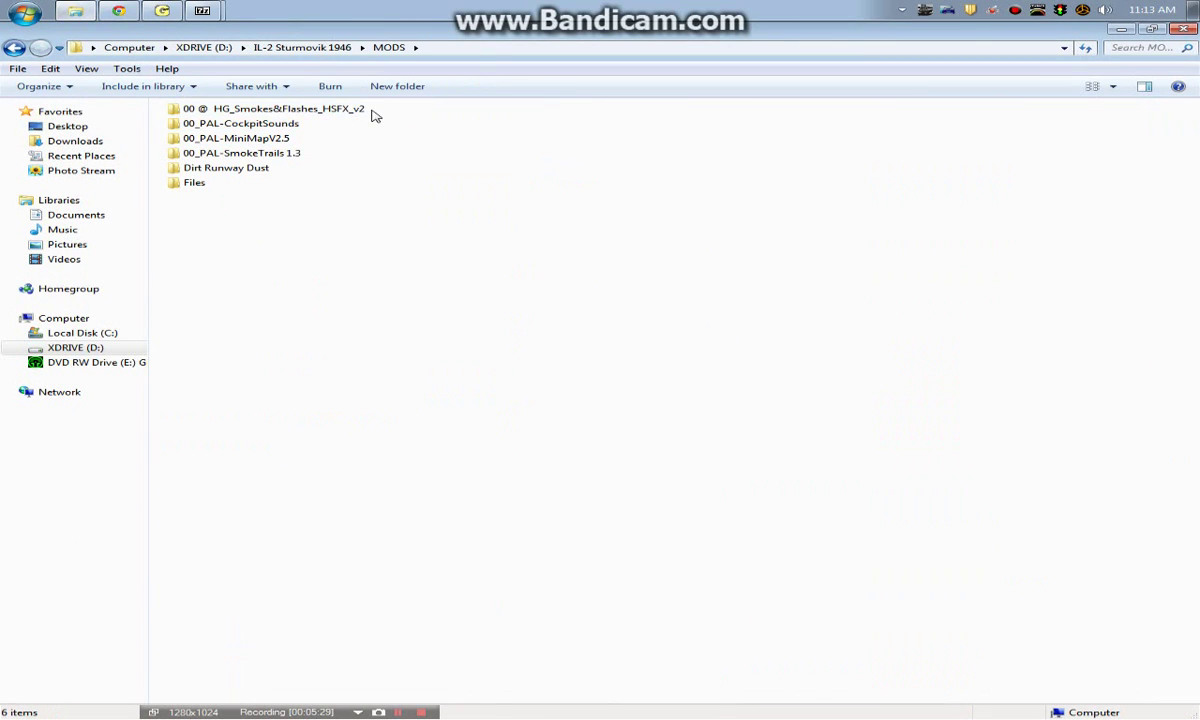
pyautogui.moveTo(370, 112); pyautogui.dragTo(258, 168)
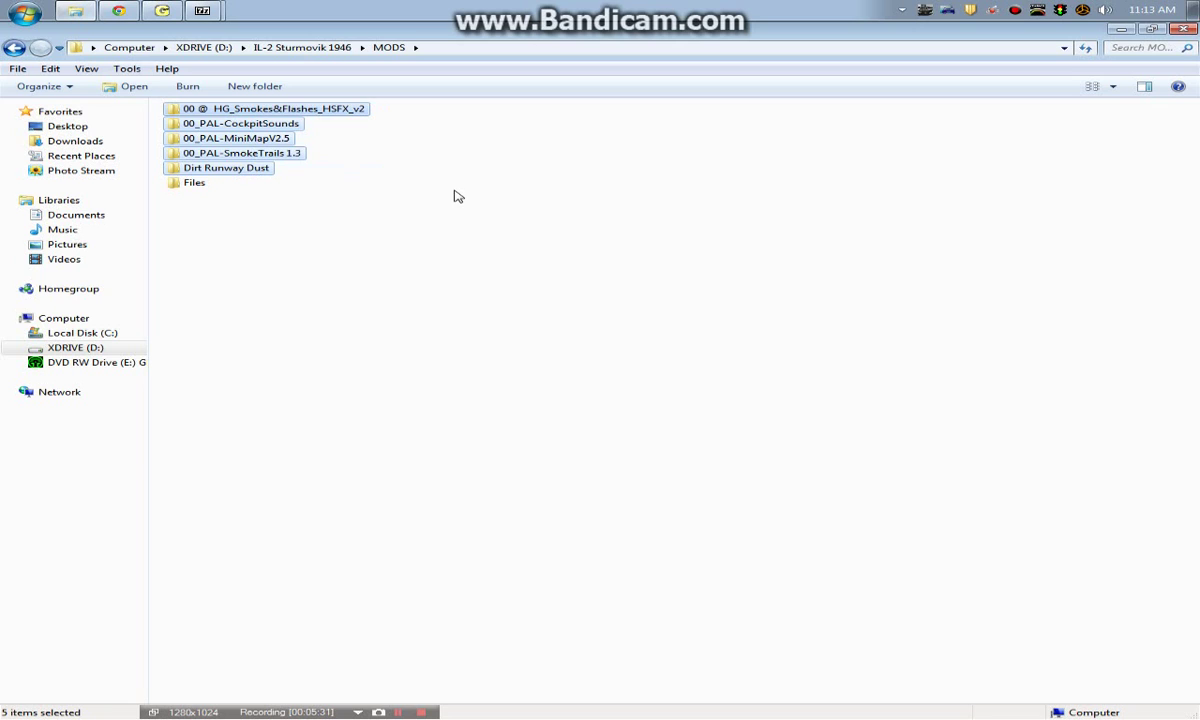
# Look into the Files folder inside MODS, return to MODS, and bring up the Generic Mod Enabler's mod lists
pyautogui.click(454, 196)
pyautogui.doubleClick(212, 184)
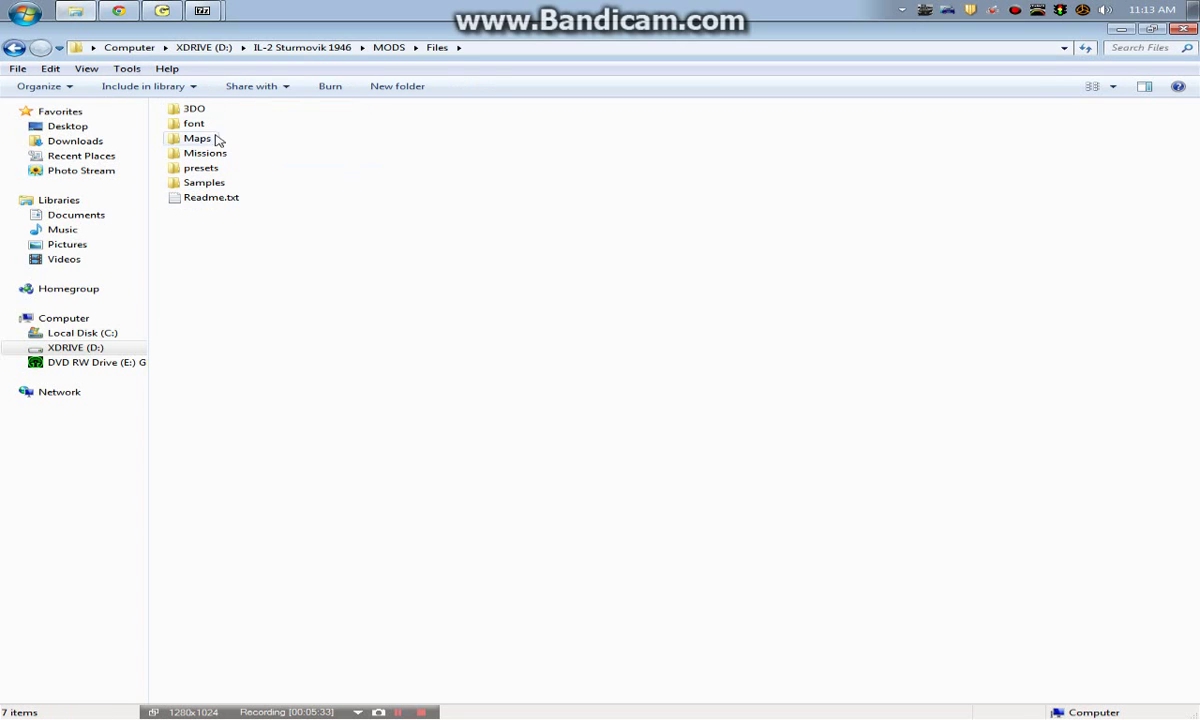
pyautogui.click(14, 47)
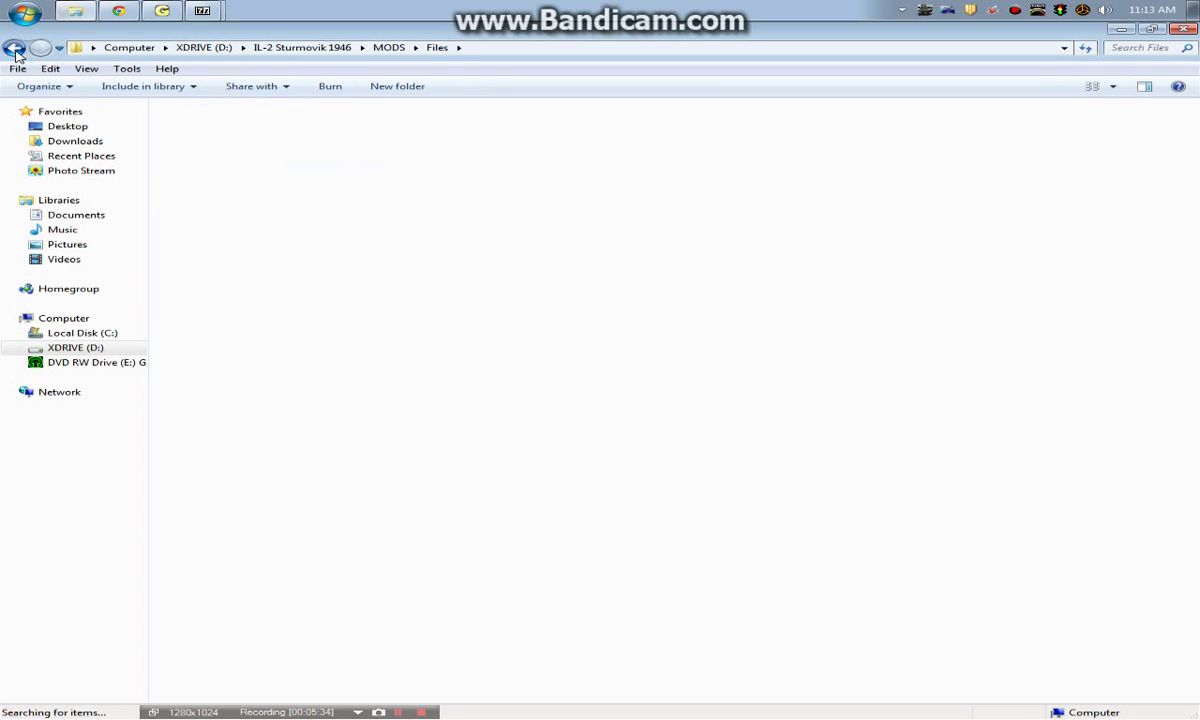
pyautogui.click(162, 12)
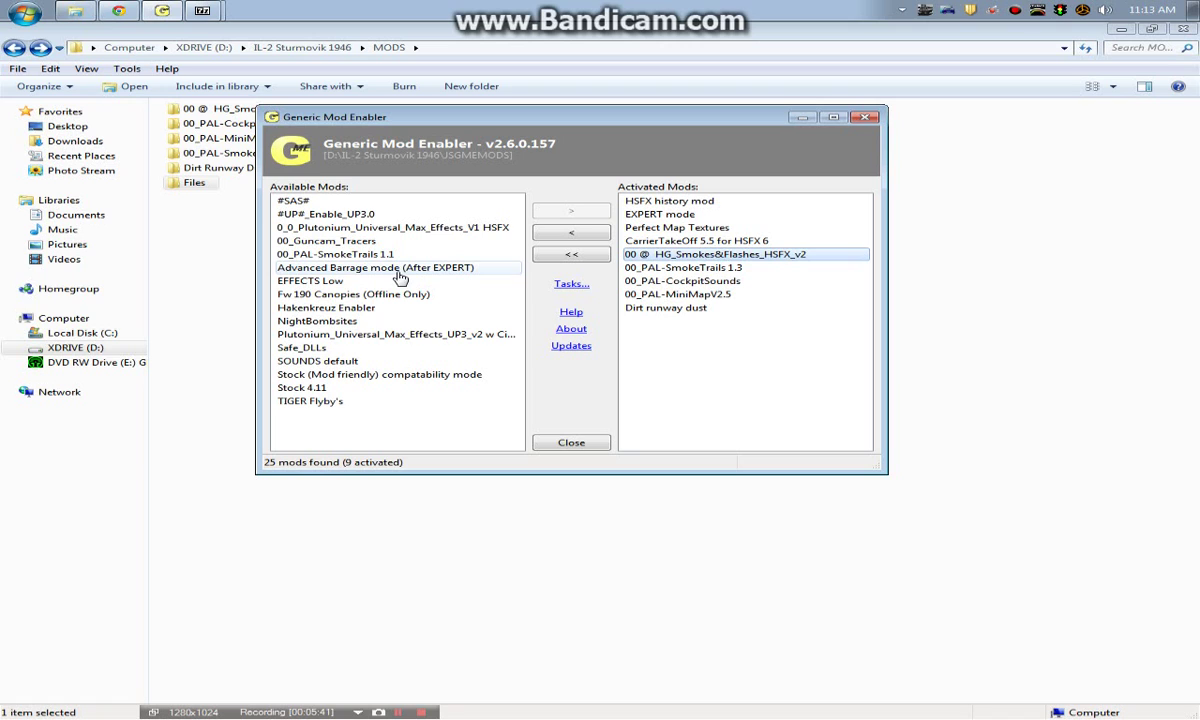
# Open the 00 @ HG_Smokes&Flashes_HSFX_v2 mod folder, view its contents, and return to the MODS folder
pyautogui.click(175, 184)
pyautogui.doubleClick(220, 108)
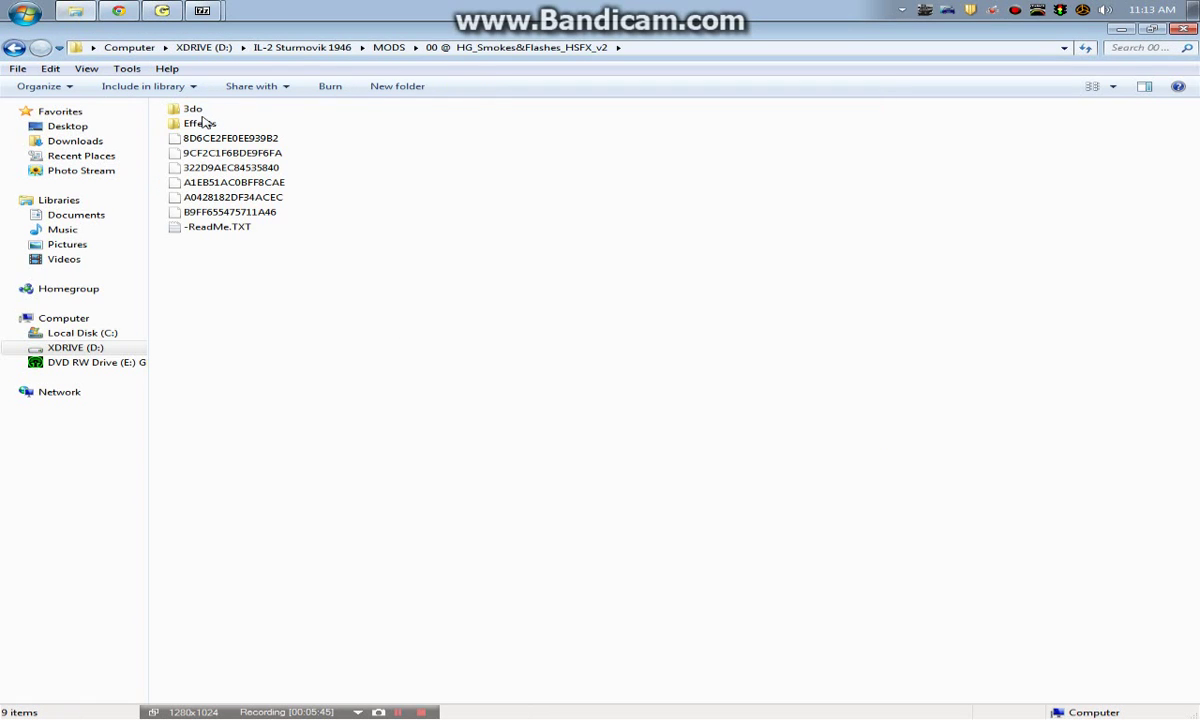
pyautogui.moveTo(212, 104); pyautogui.dragTo(150, 215)
pyautogui.press('BackSpace')
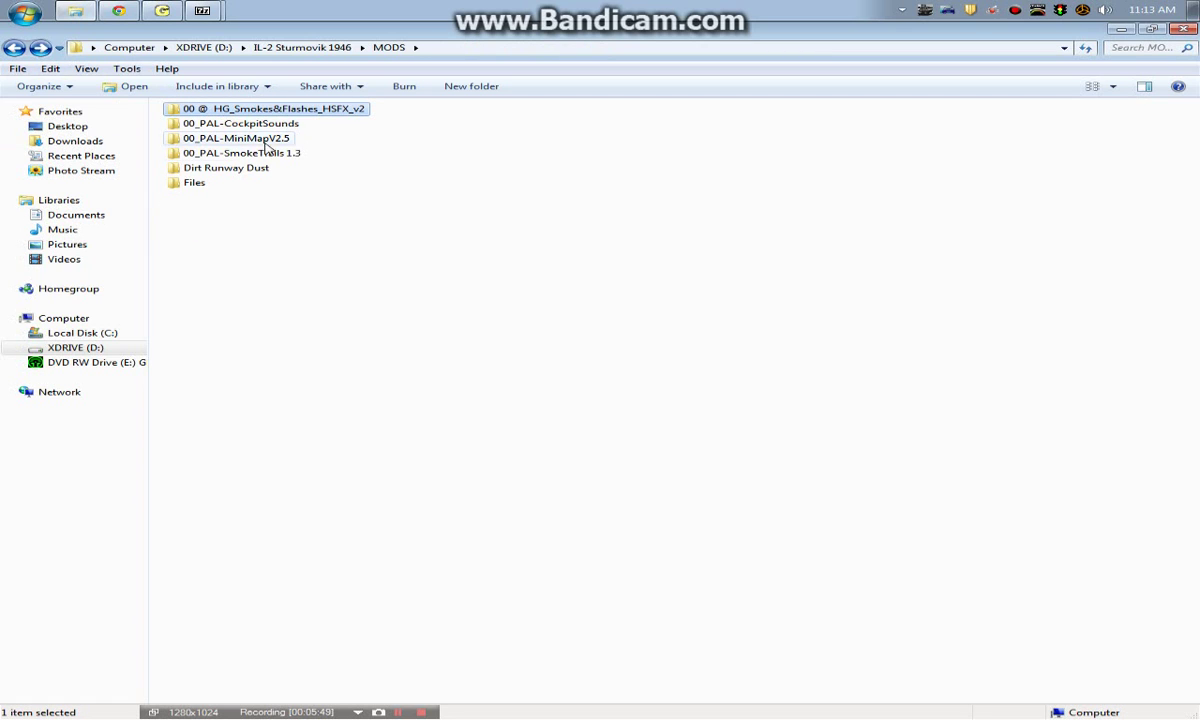
# Reopen the Files folder, highlight all its contents from 3DO through Readme.txt, and go back to the MODS folder
pyautogui.click(190, 185)
pyautogui.doubleClick(190, 185)
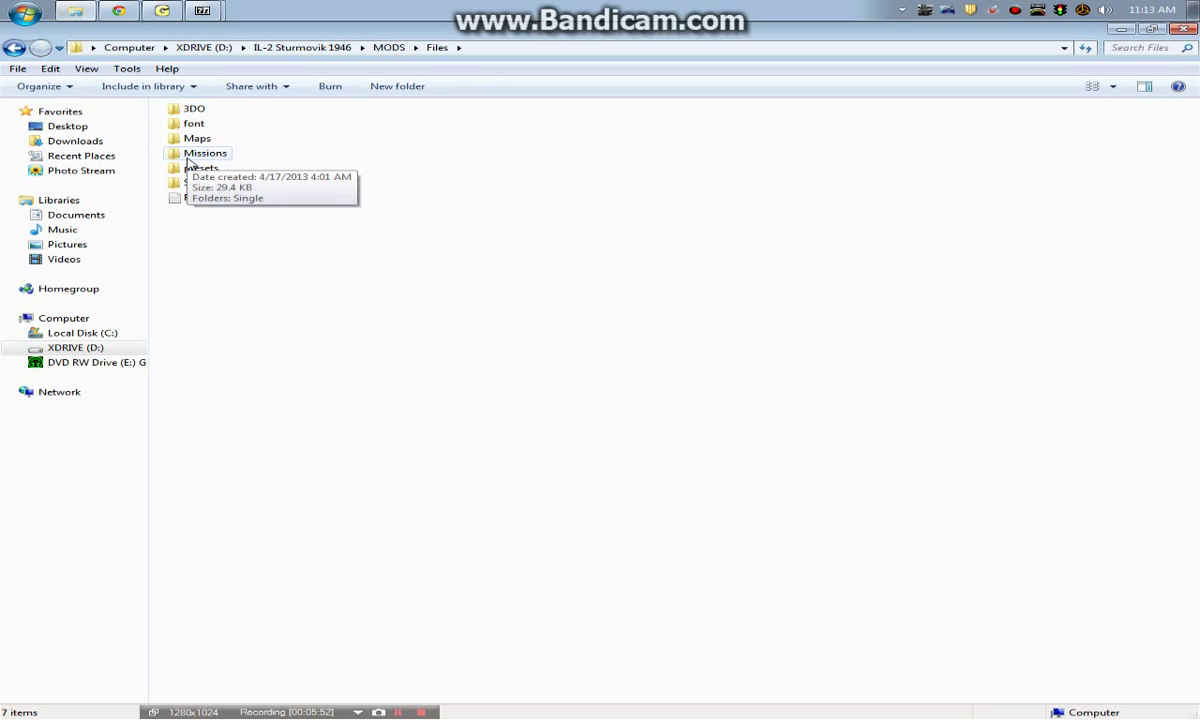
pyautogui.moveTo(241, 108); pyautogui.dragTo(200, 230)
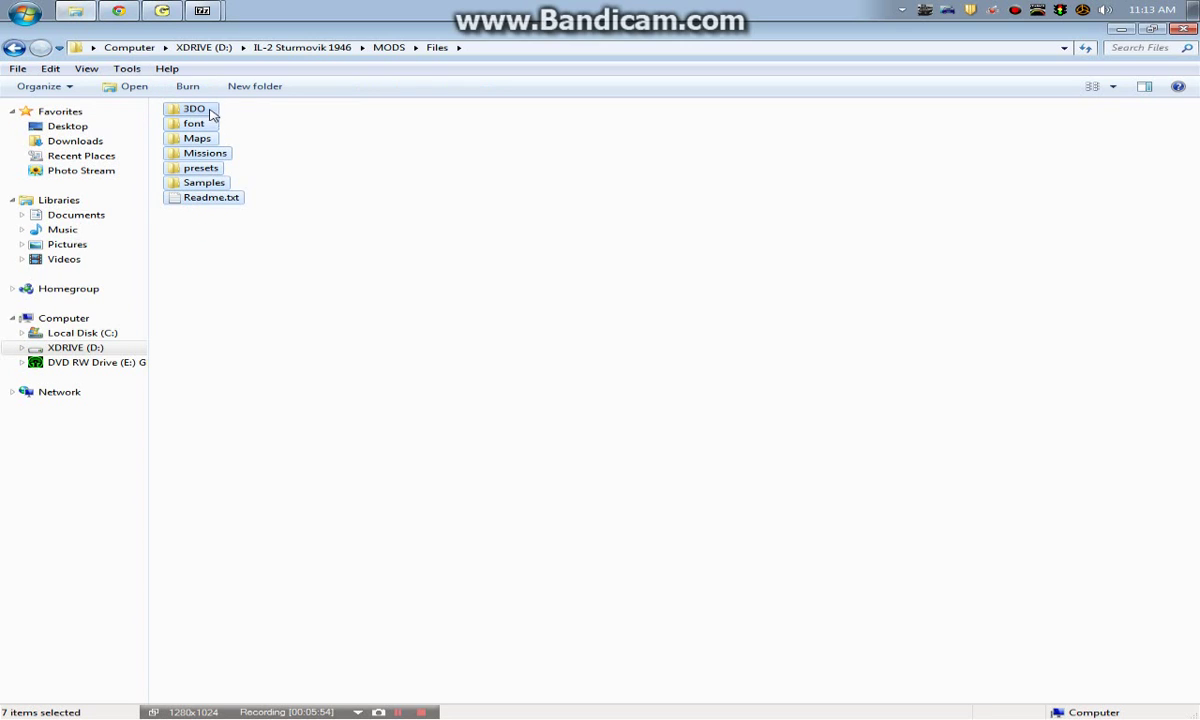
pyautogui.click(14, 47)
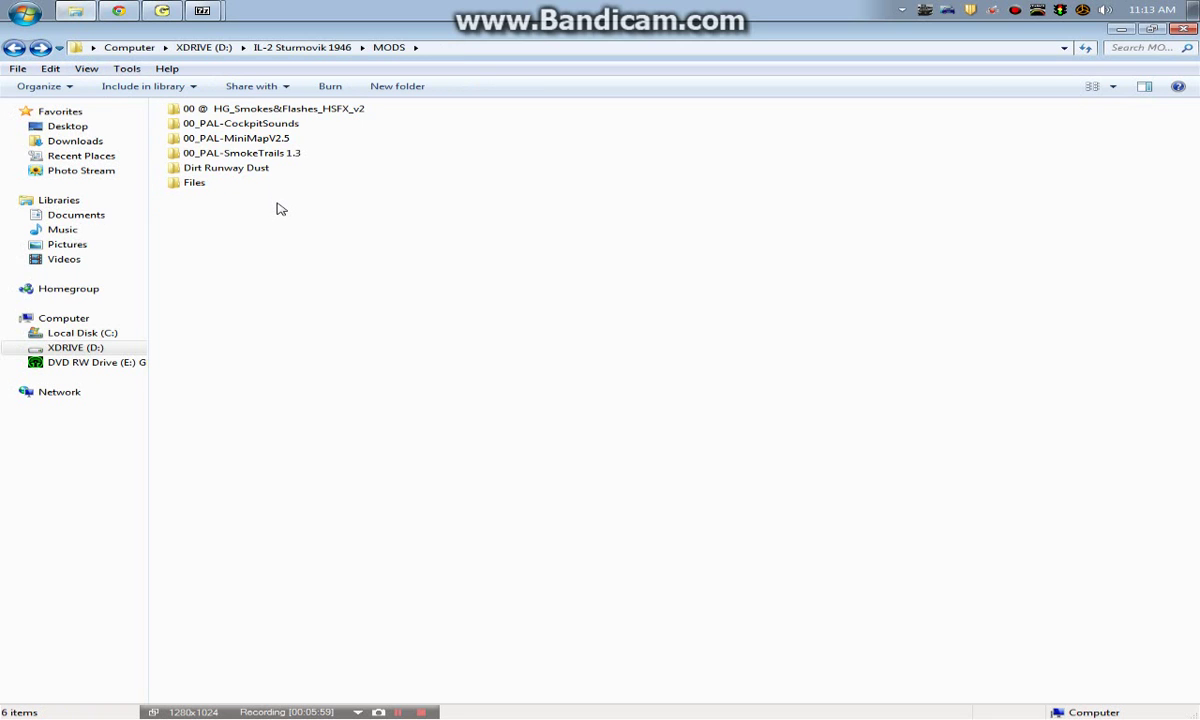
# View the activated mods in the Generic Mod Enabler, and highlight the matching 00 @ HG_Smokes&Flashes_HSFX_v2 folder in MODS
pyautogui.click(162, 10)
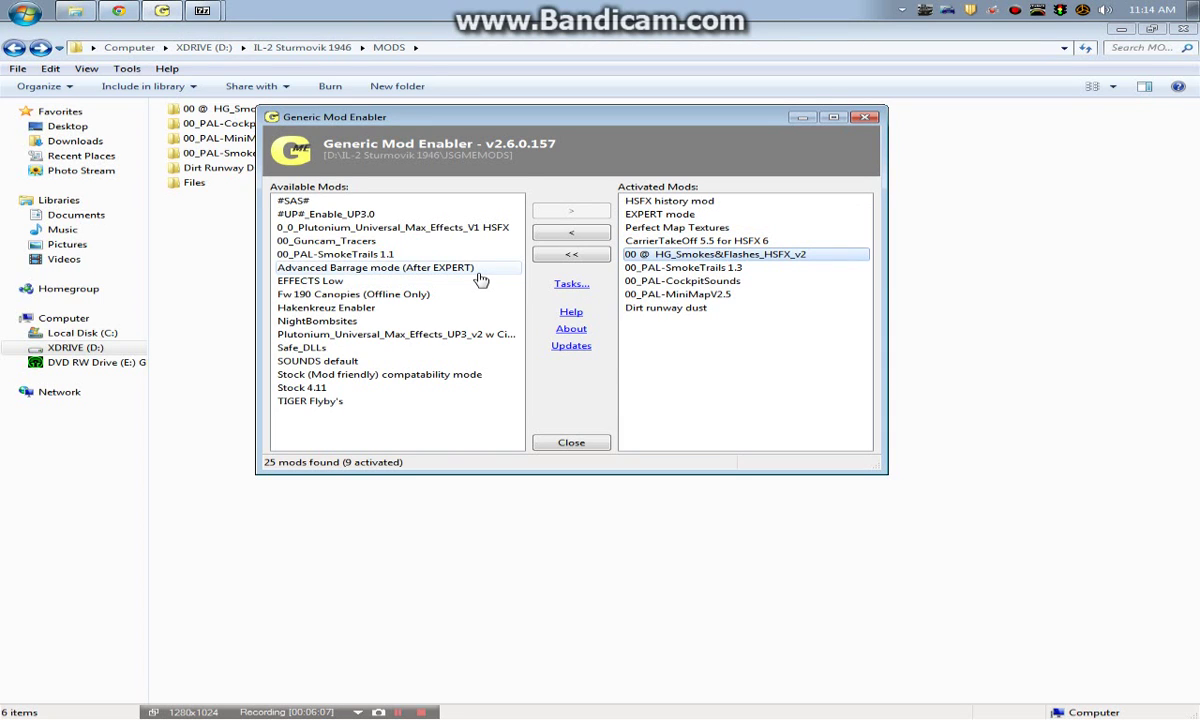
pyautogui.click(190, 222)
pyautogui.click(296, 110)
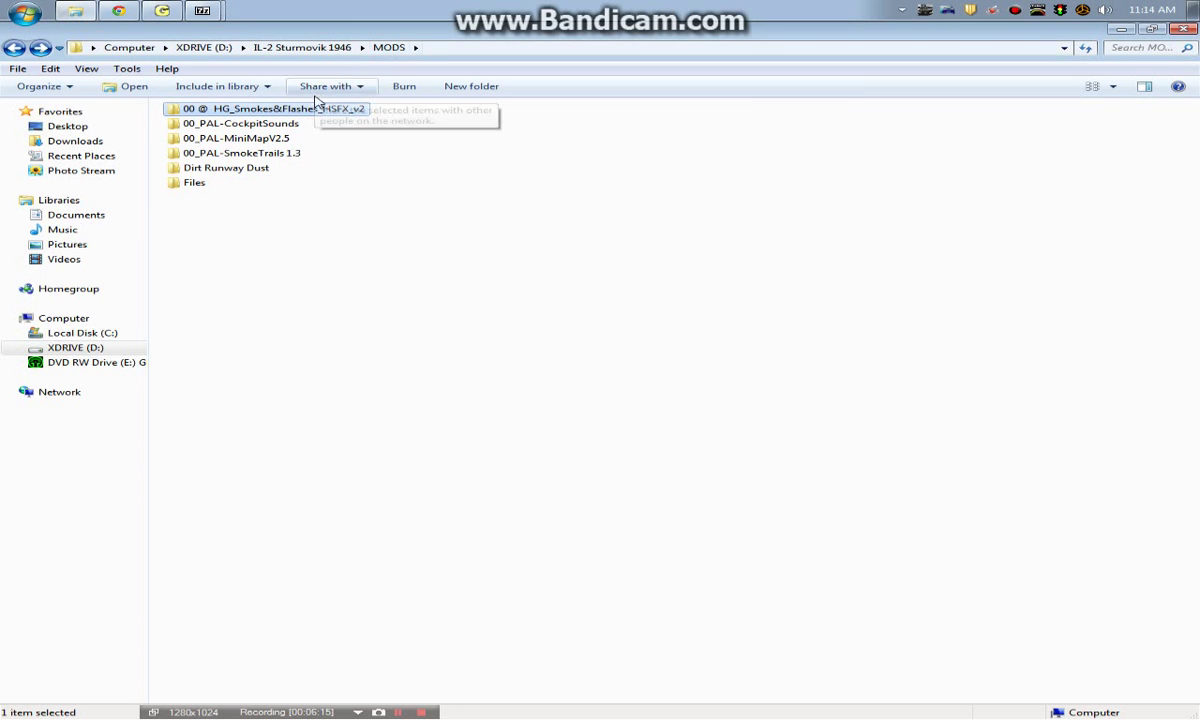
# Show where the MODS folder sits in IL-2 Sturmovik 1946, reopening it and checking the Generic Mod Enabler in between
pyautogui.click(14, 47)
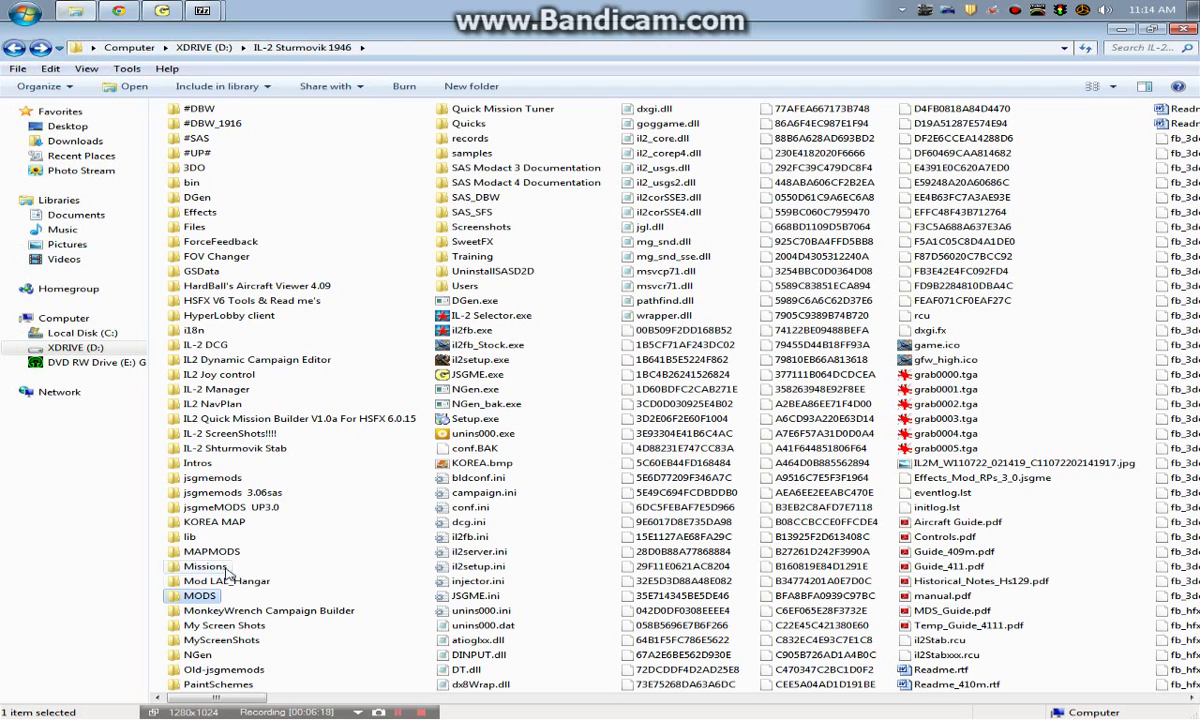
pyautogui.doubleClick(200, 596)
pyautogui.click(161, 10)
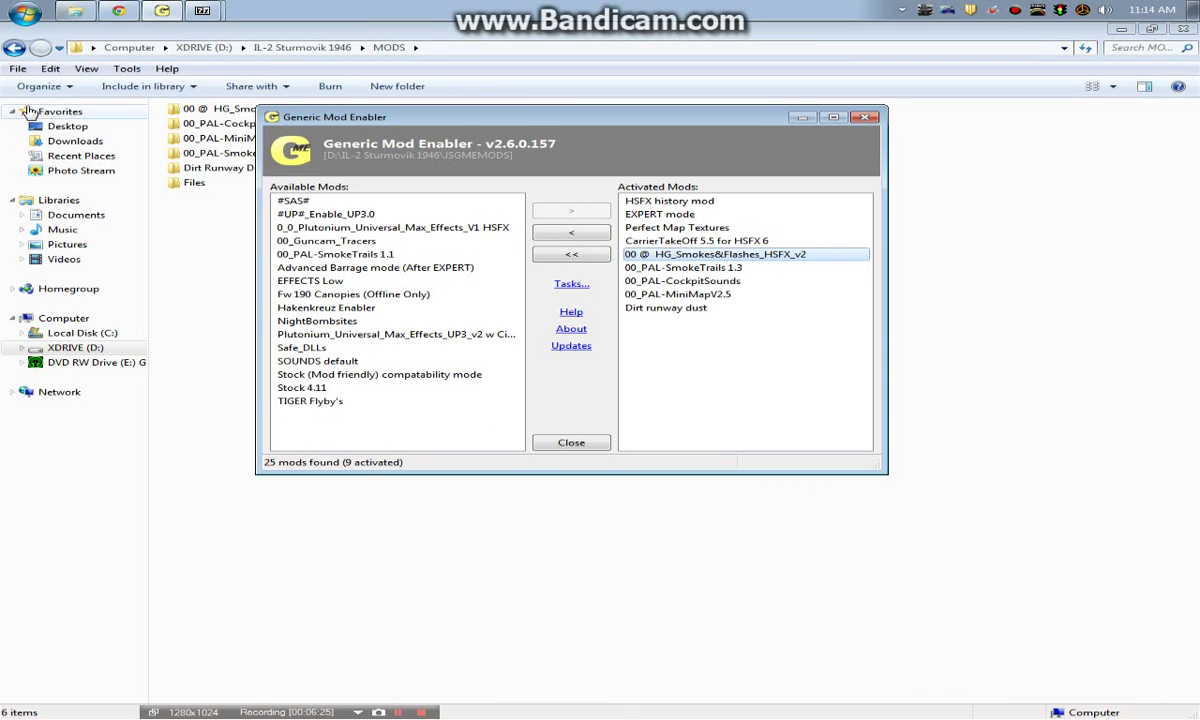
pyautogui.click(14, 47)
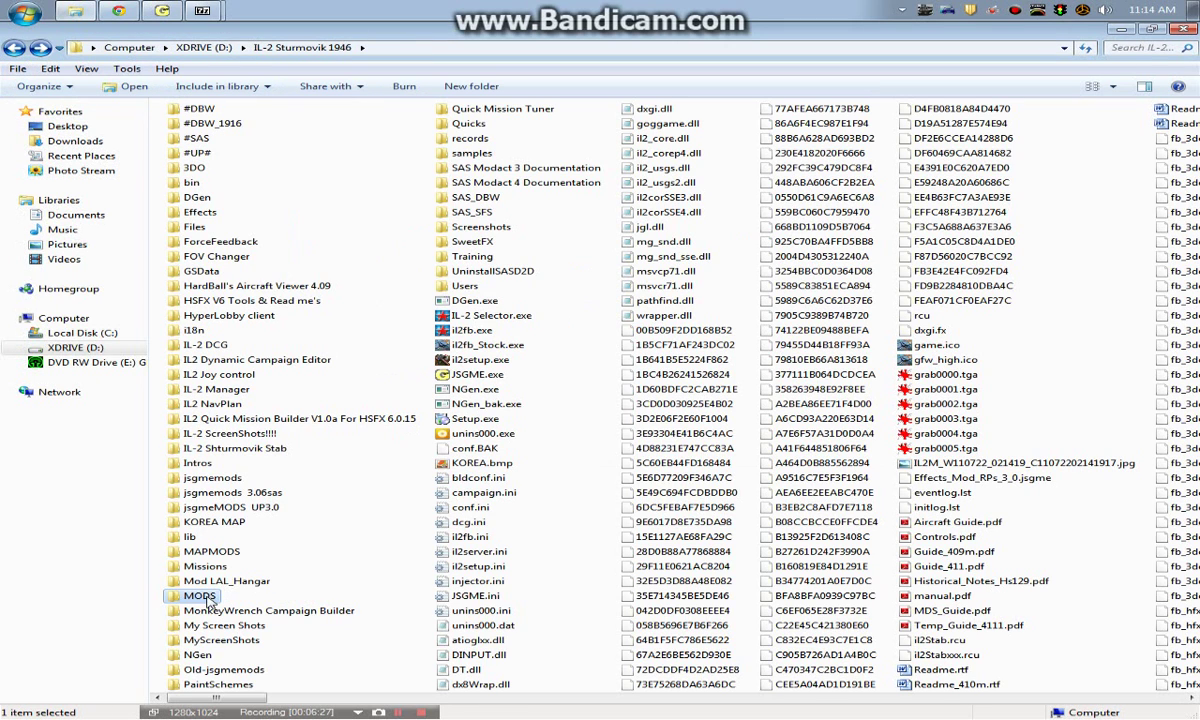
pyautogui.doubleClick(200, 596)
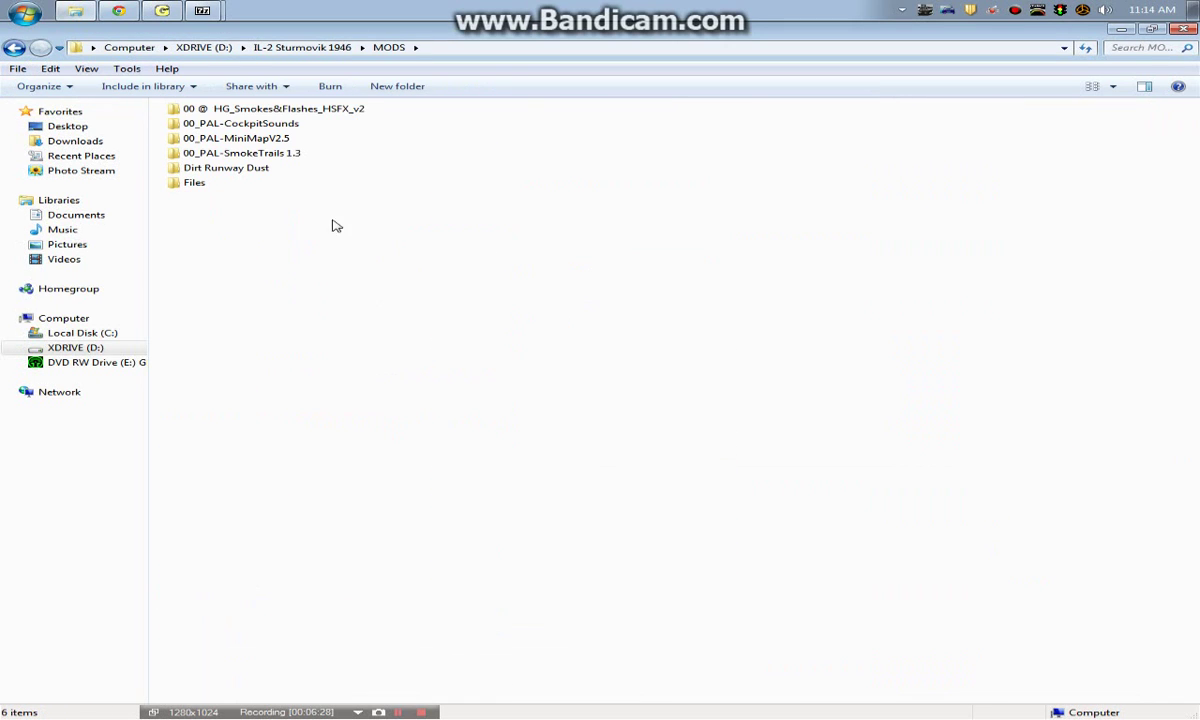
# Move the Generic Mod Enabler window clear of the MODS folder list, and briefly look into the 00 @ HG_Smokes&Flashes_HSFX_v2 folder
pyautogui.click(162, 11)
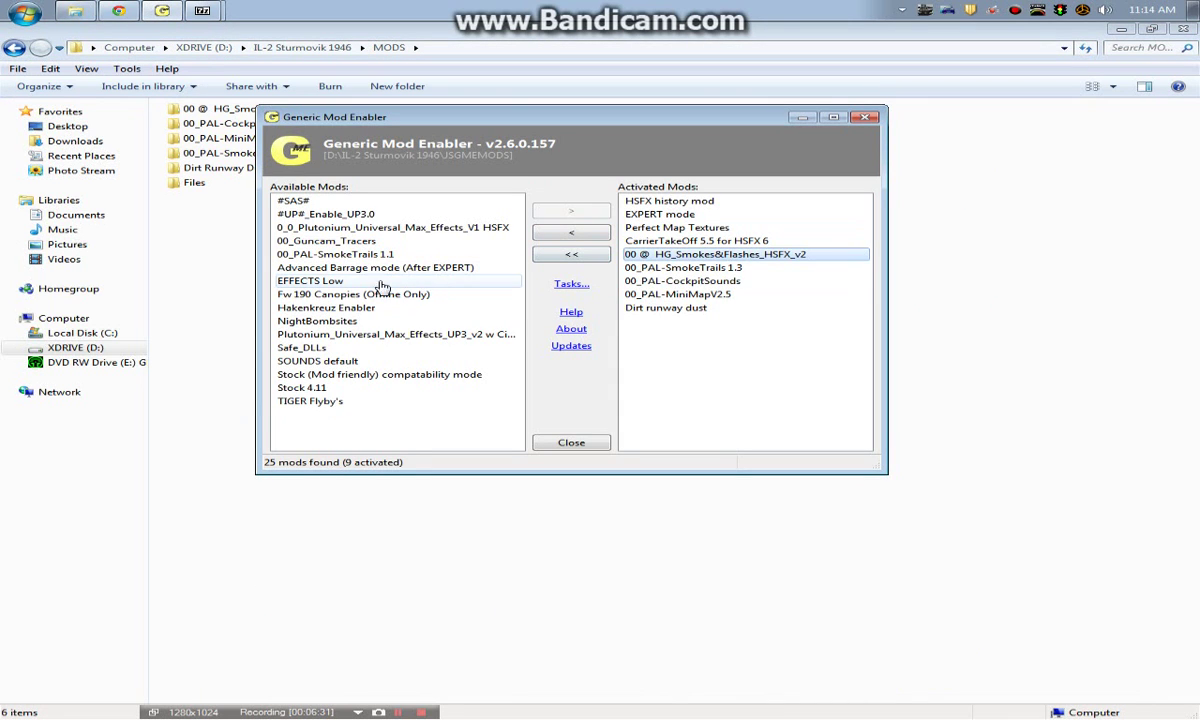
pyautogui.moveTo(370, 117); pyautogui.dragTo(503, 118)
pyautogui.click(320, 115)
pyautogui.click(367, 169)
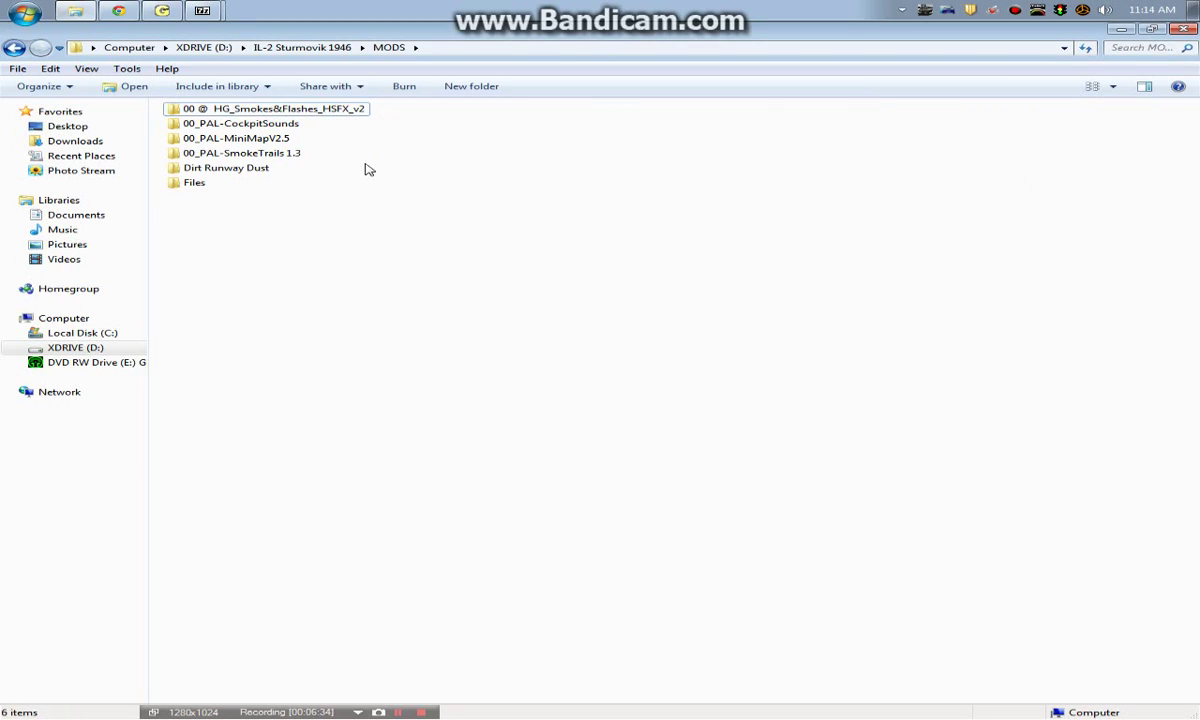
pyautogui.click(330, 113)
pyautogui.doubleClick(330, 113)
pyautogui.click(14, 47)
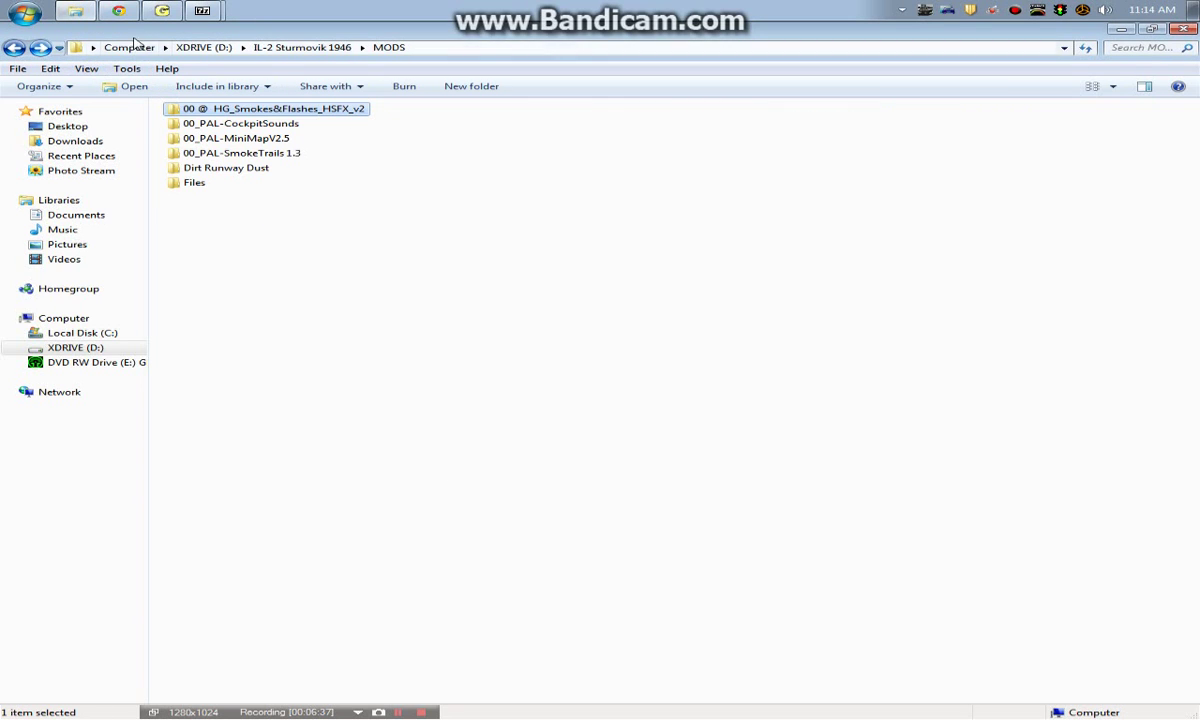
# With the Generic Mod Enabler beside the MODS folder list, deactivate 00 @ HG_Smokes&Flashes_HSFX_v2 and activate it again
pyautogui.click(164, 12)
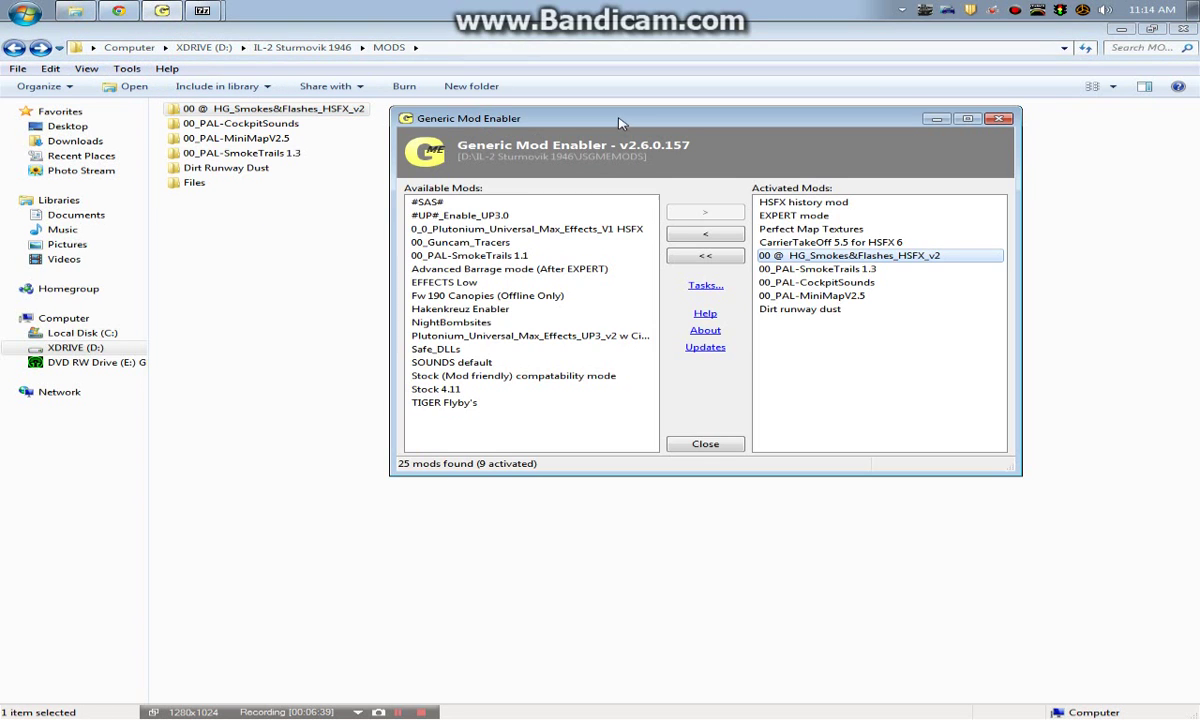
pyautogui.moveTo(618, 122); pyautogui.dragTo(690, 100)
pyautogui.click(777, 212)
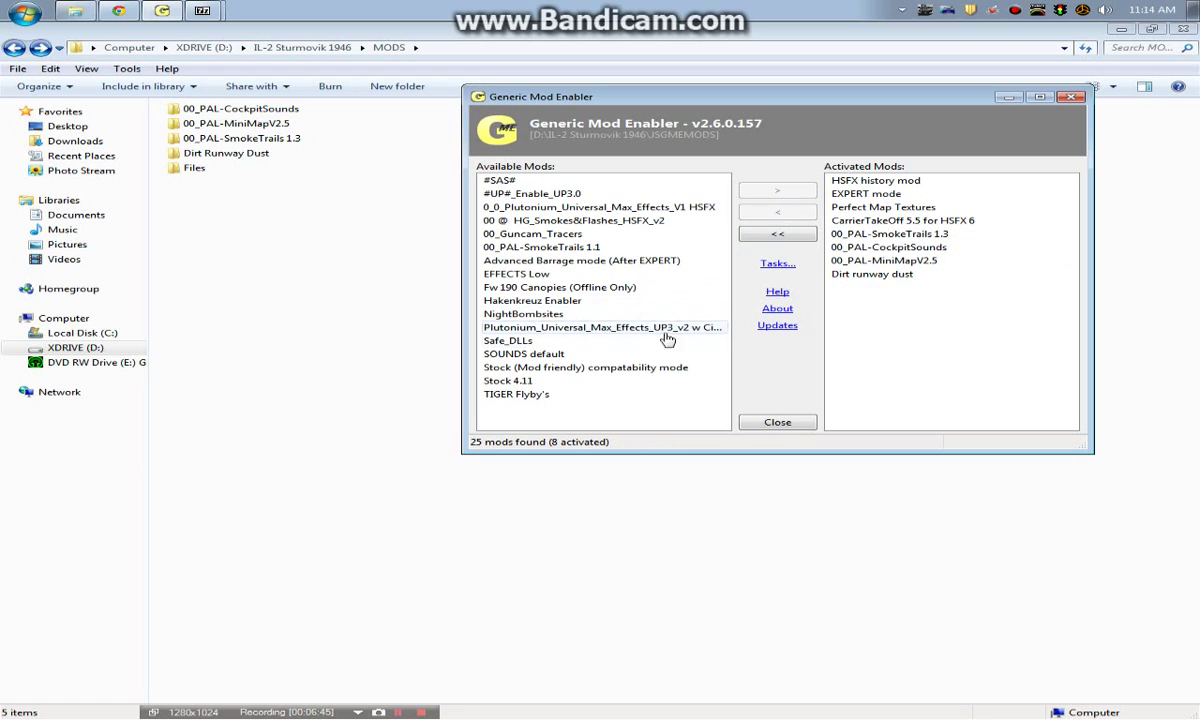
pyautogui.click(665, 221)
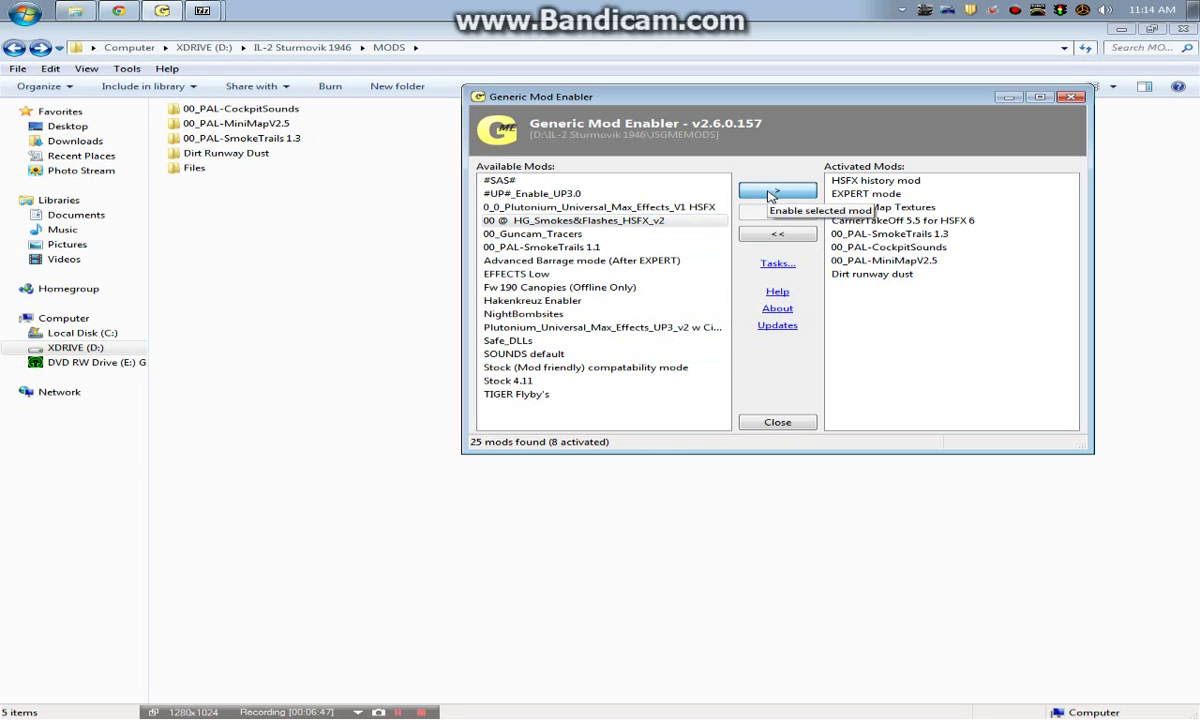
pyautogui.click(771, 193)
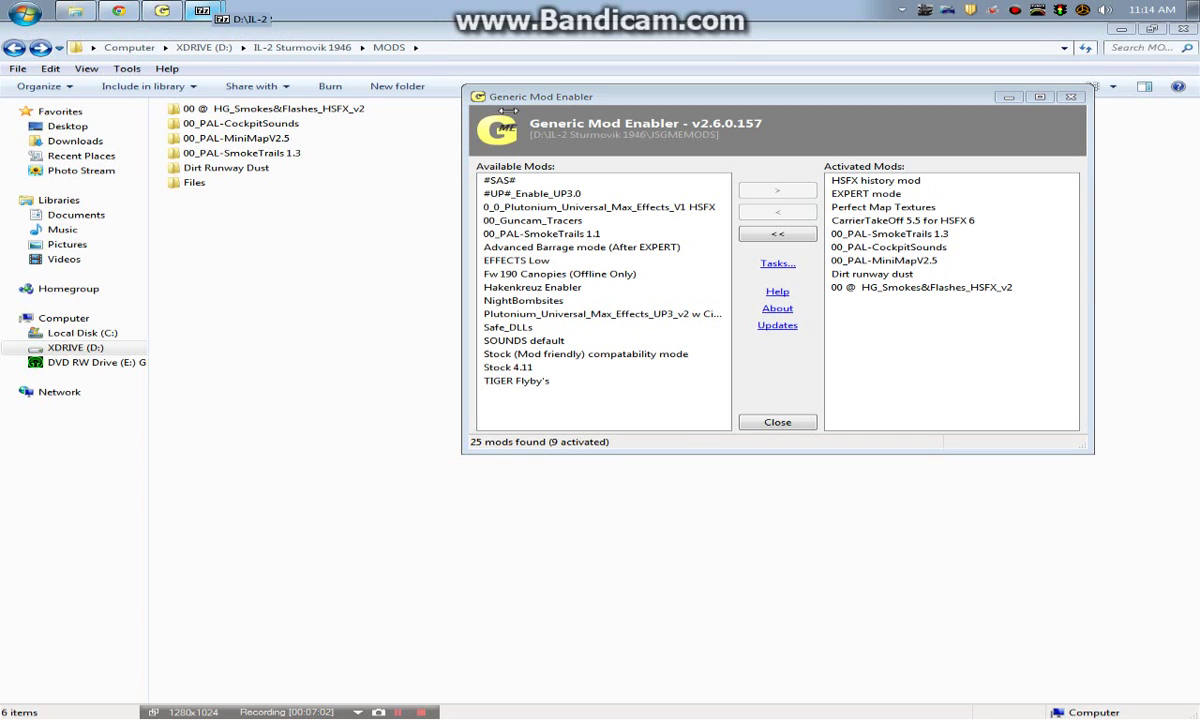
# Open jsgmemods in the archive window, highlight the folders from 00_PAL-MiniMapV2.5 through 00 @ HG_Smokes&Flashes_HSFX_v2, and minimize the archive
pyautogui.click(203, 11)
pyautogui.doubleClick(552, 224)
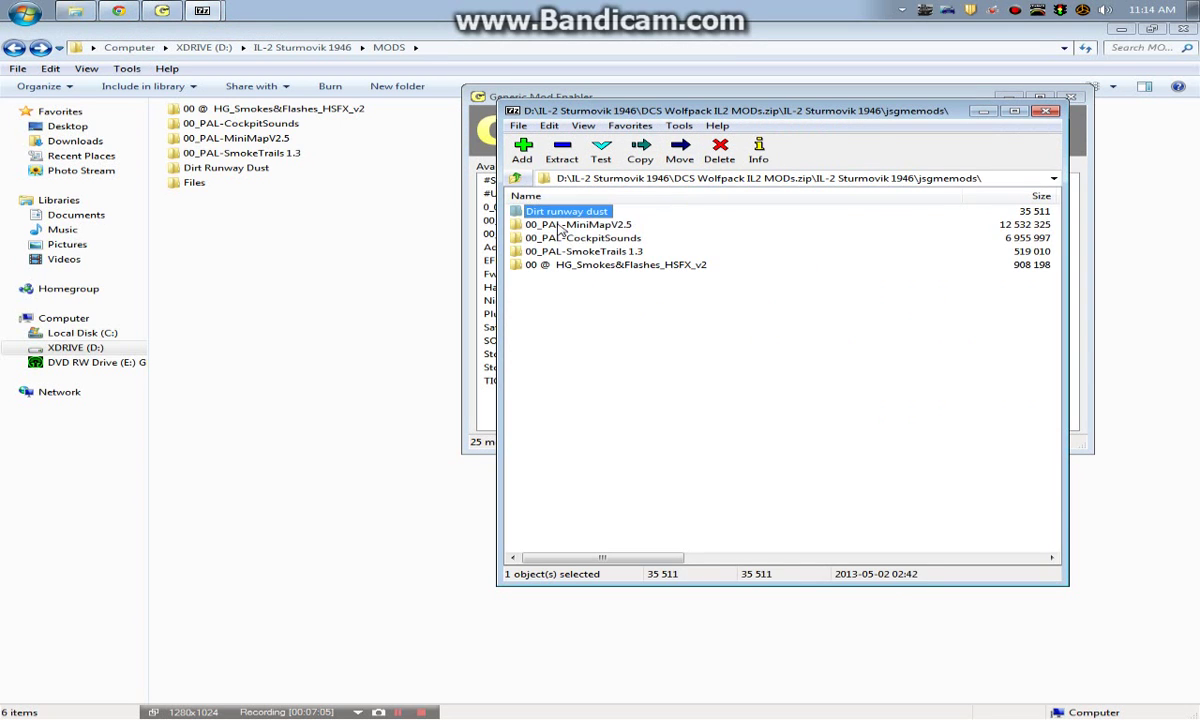
pyautogui.moveTo(651, 220); pyautogui.dragTo(560, 262)
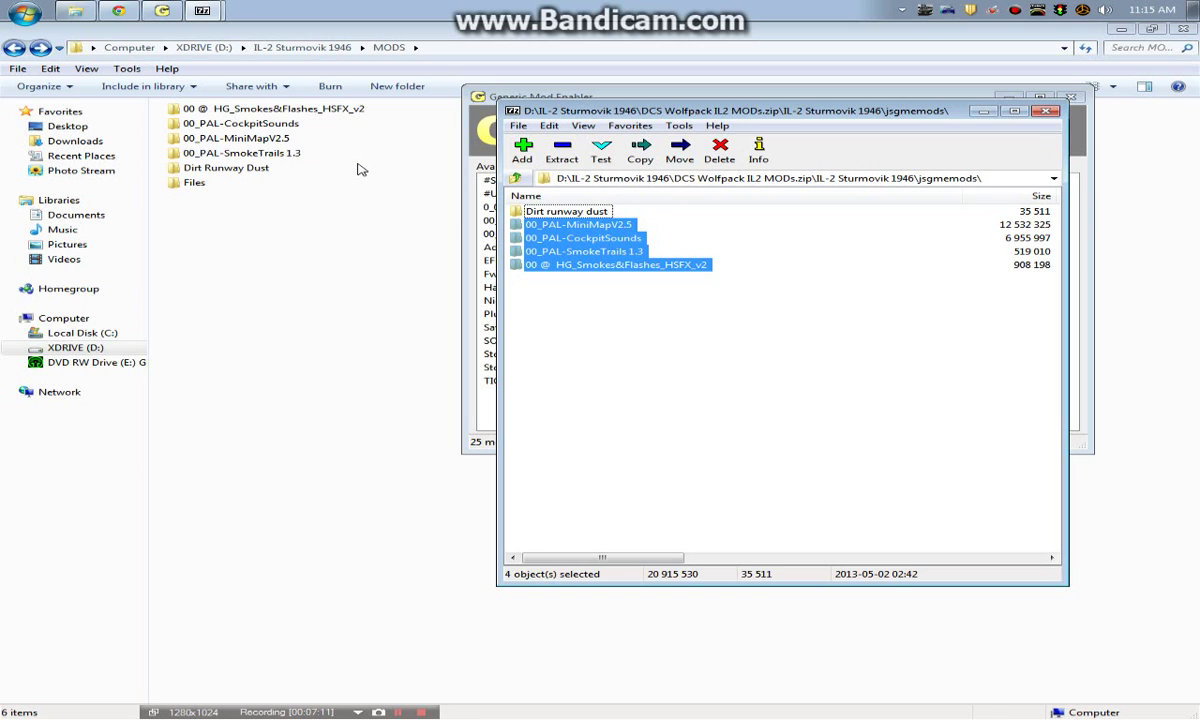
pyautogui.click(546, 93)
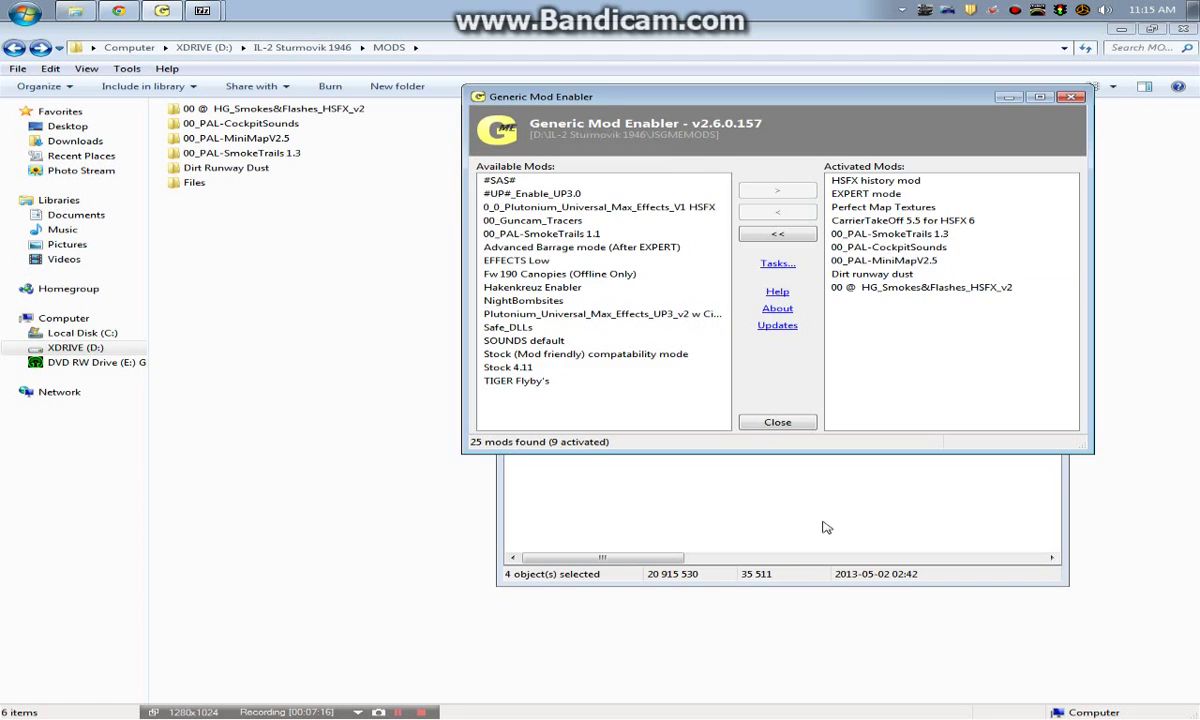
pyautogui.click(776, 557)
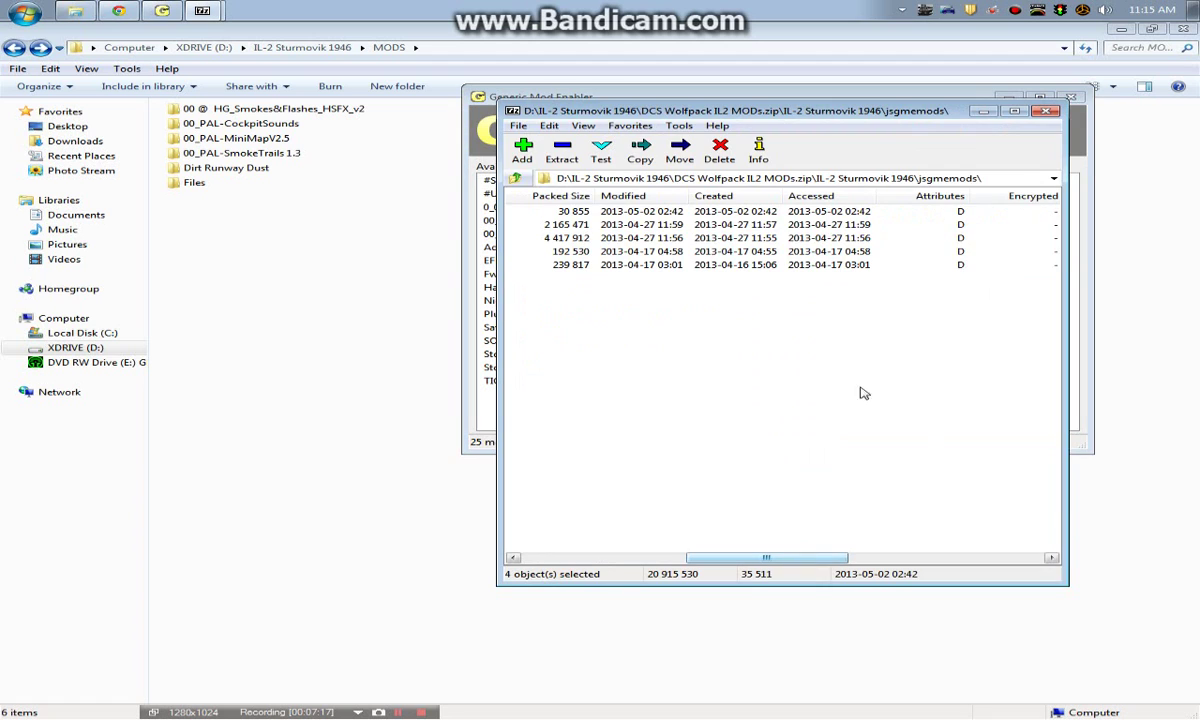
pyautogui.click(986, 111)
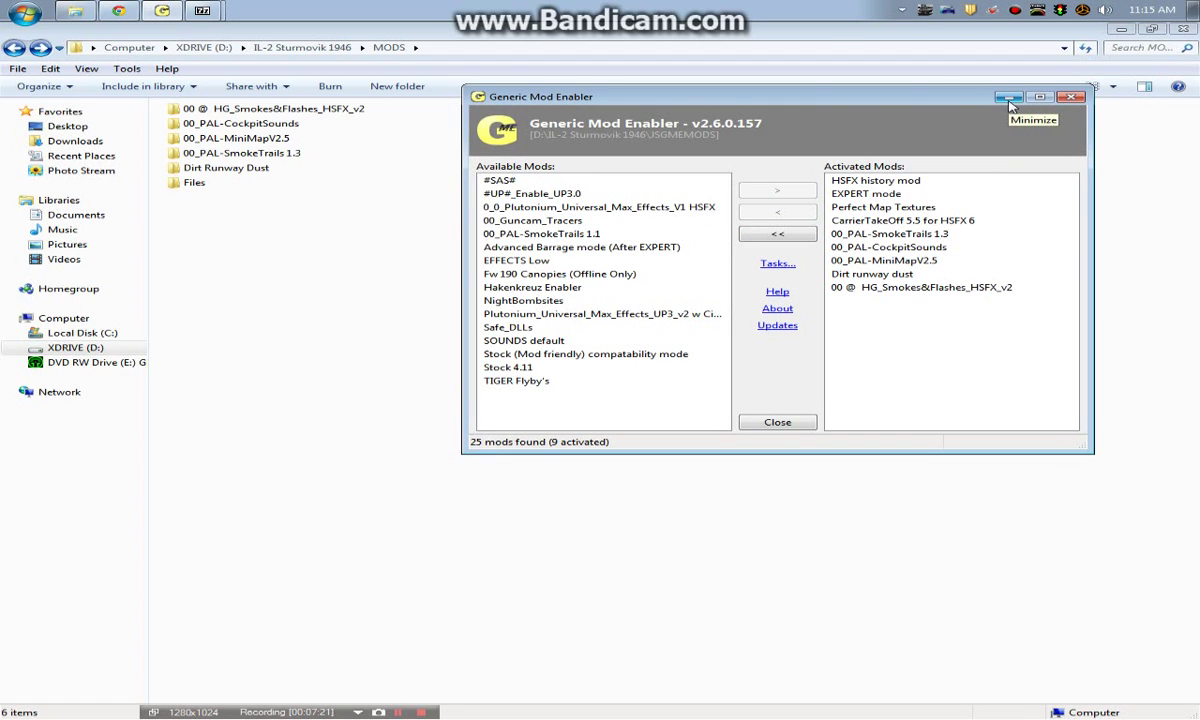